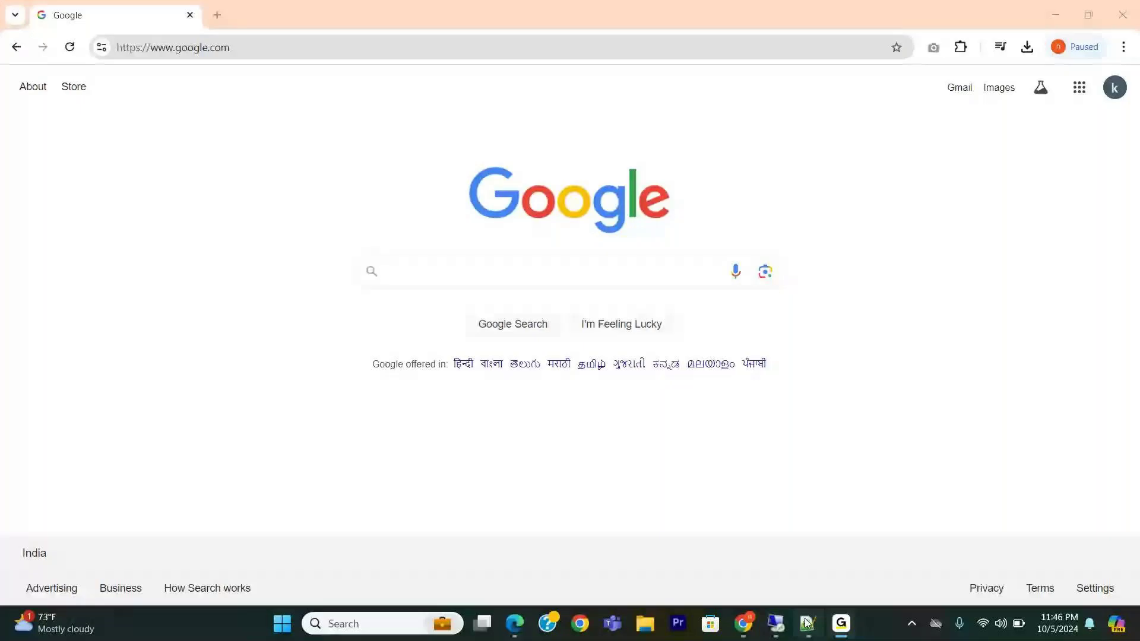
mouse_move(807, 624)
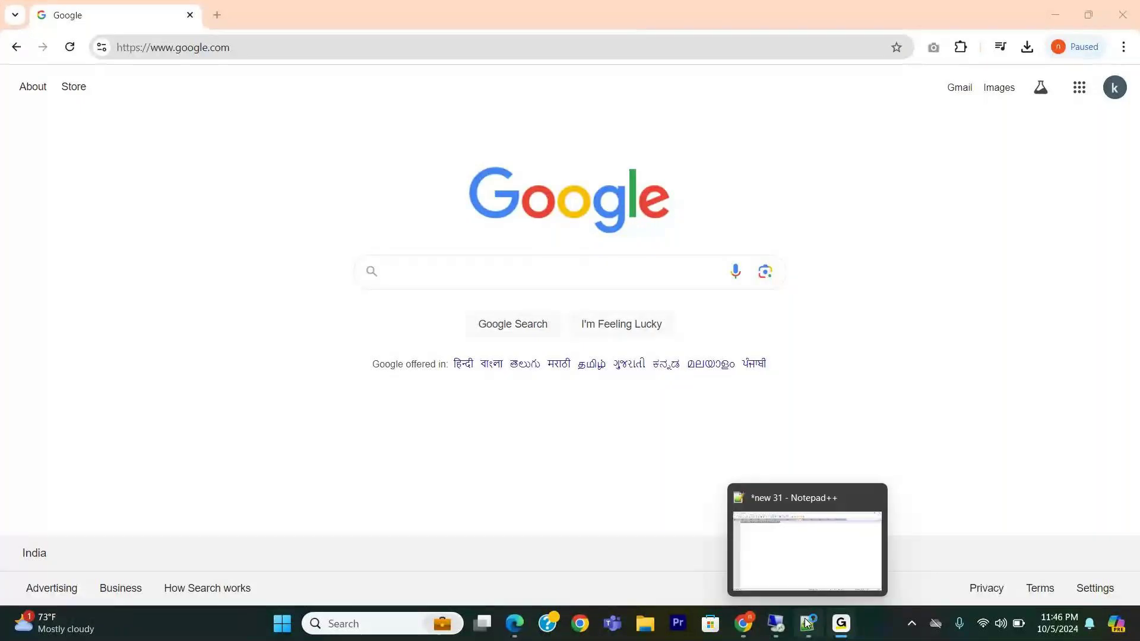
click(616, 327)
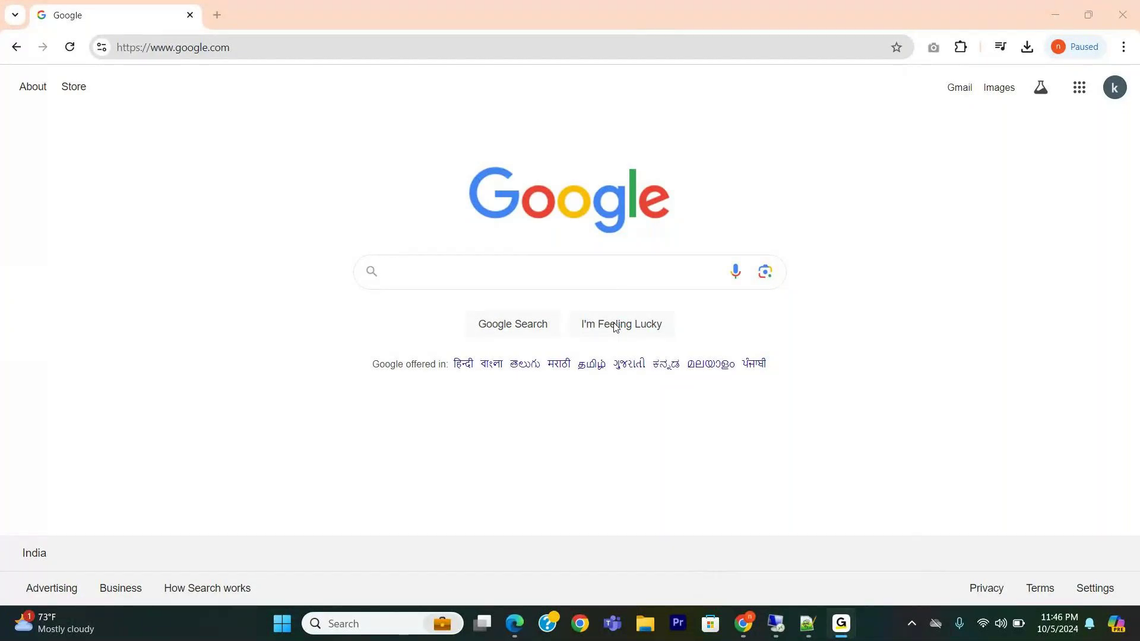
click(616, 327)
click(616, 326)
click(615, 326)
click(616, 326)
click(616, 326)
click(616, 326)
click(615, 327)
click(616, 327)
click(616, 326)
click(615, 327)
click(616, 326)
click(807, 623)
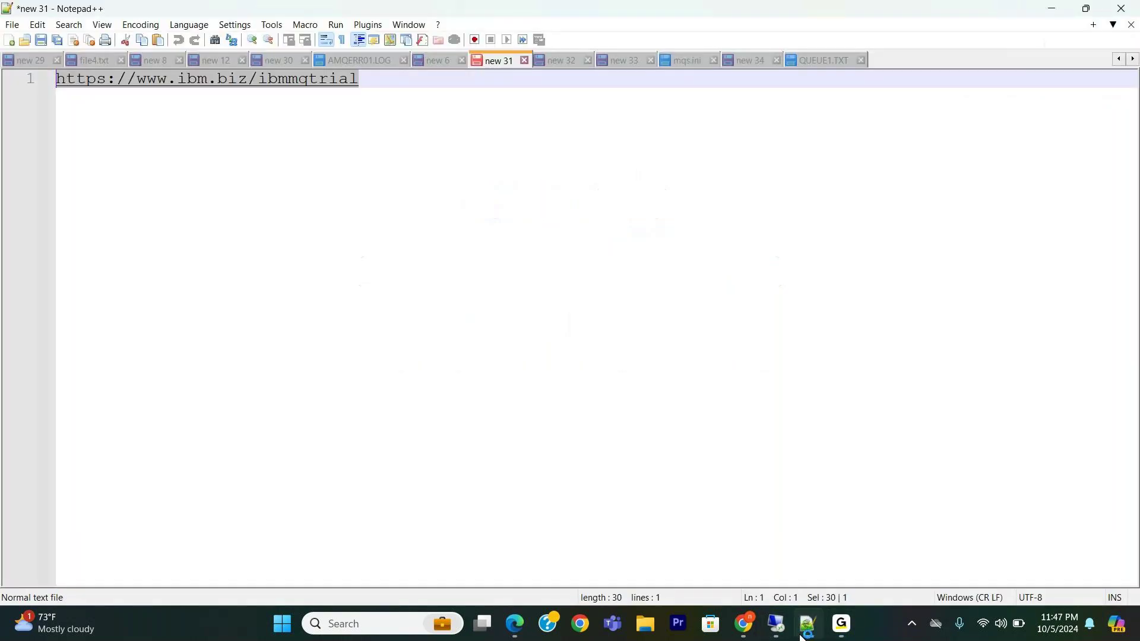
click(409, 101)
drag(377, 84, 66, 84)
key(ctrl+c)
On the remote desktop, paste the ibm.biz/ibmmqtrial link into Chrome's address bar and load it.
mouse_move(776, 623)
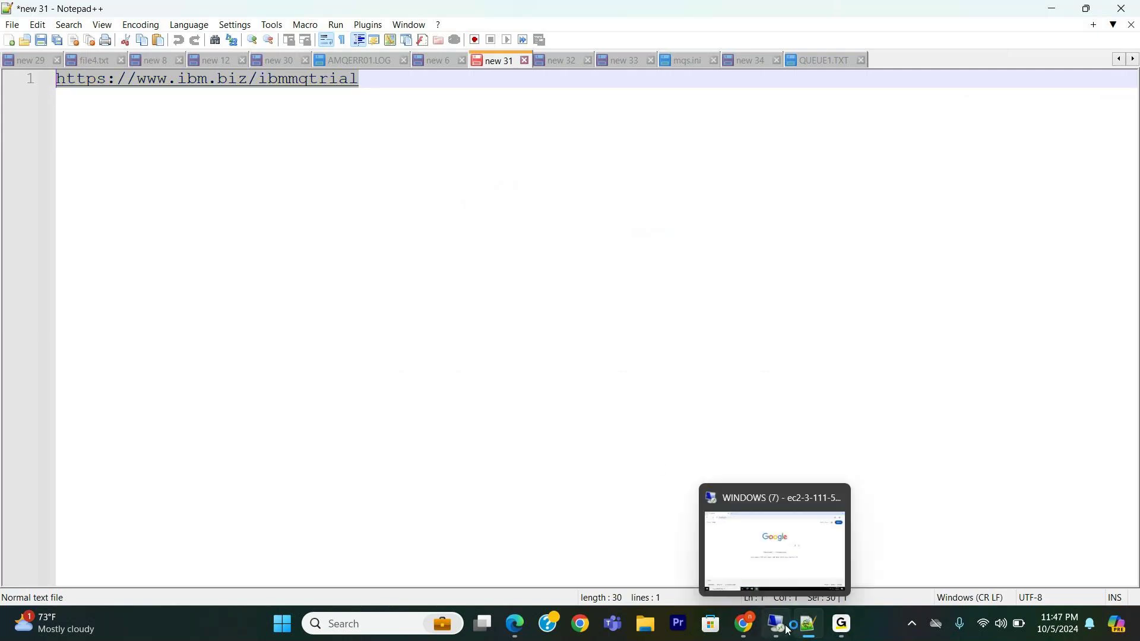
click(779, 564)
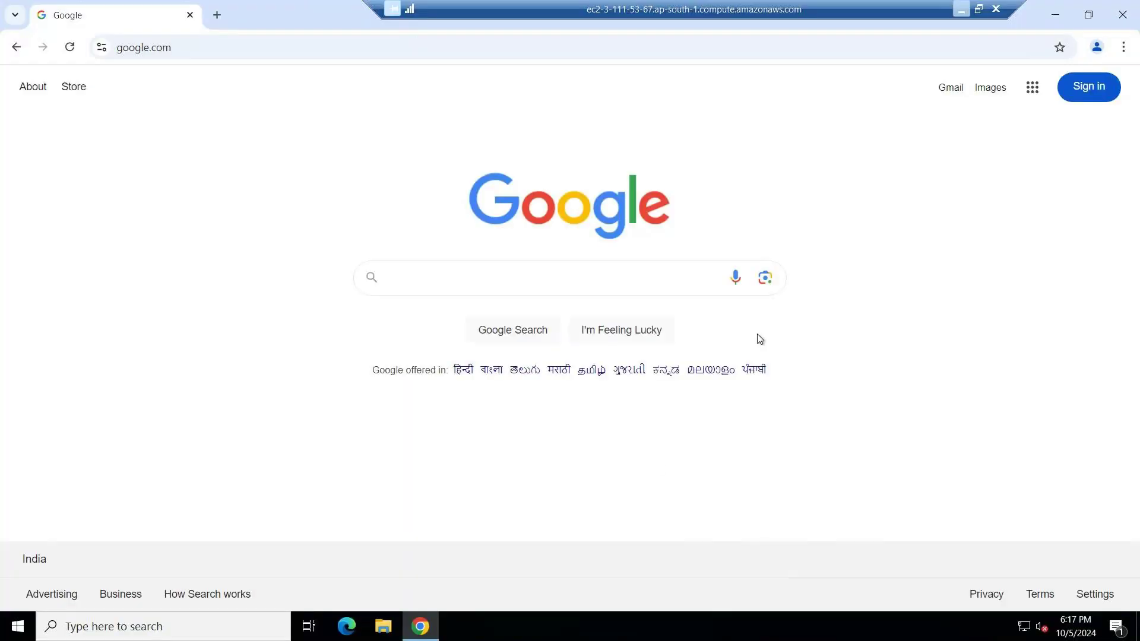
click(497, 40)
key(ctrl+v)
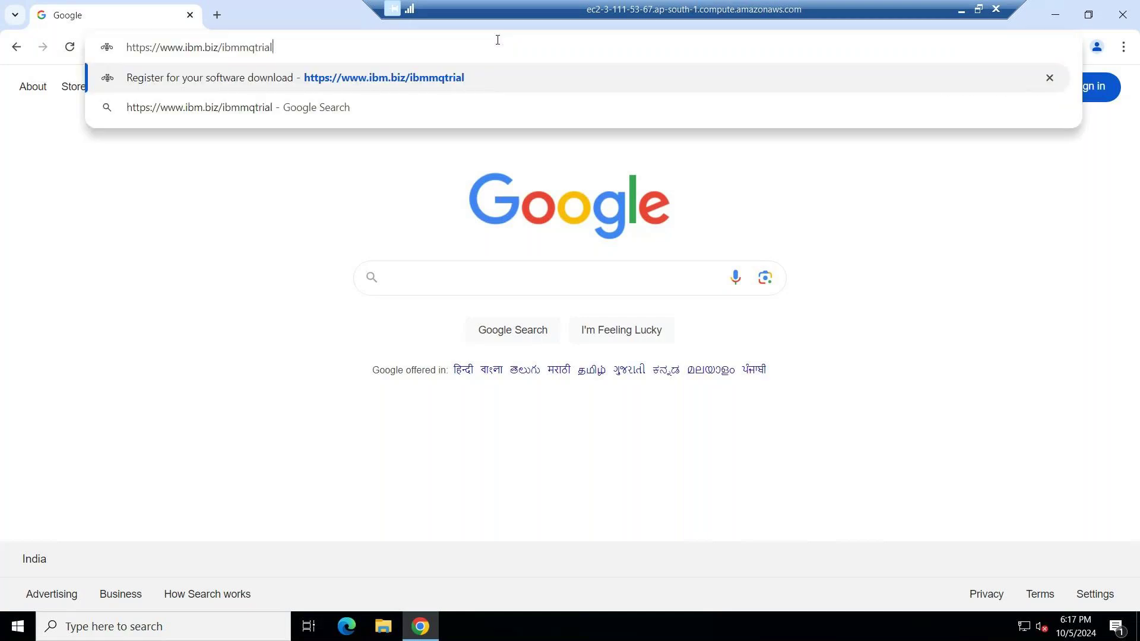
key(Return)
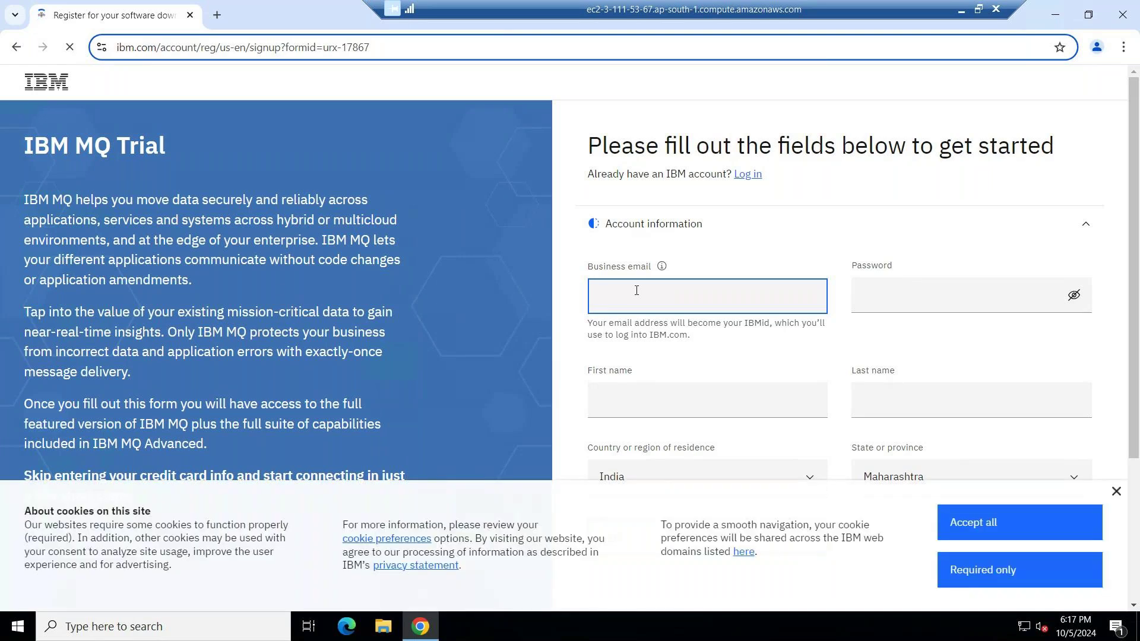
Accept the site's cookies and log in with the saved IBMid and its password.
click(1007, 523)
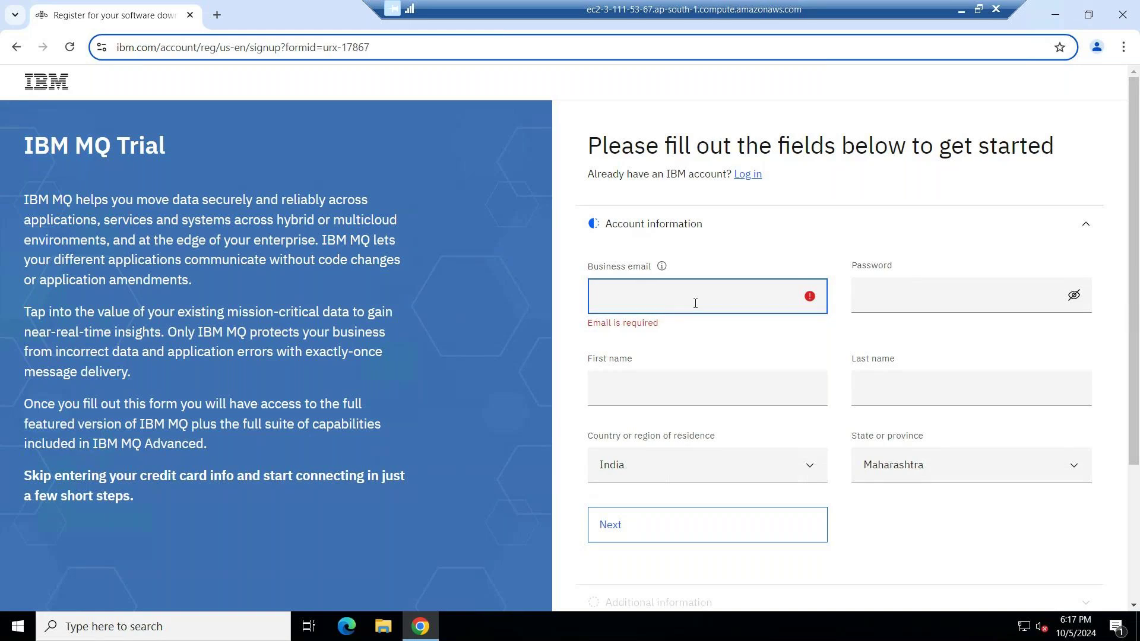
click(752, 175)
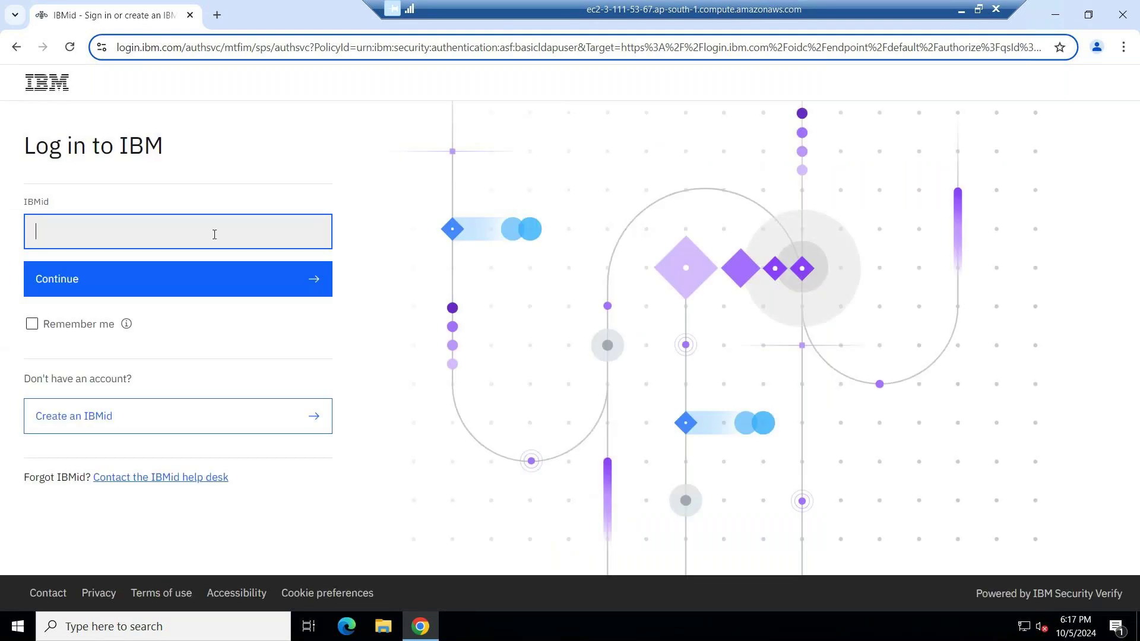
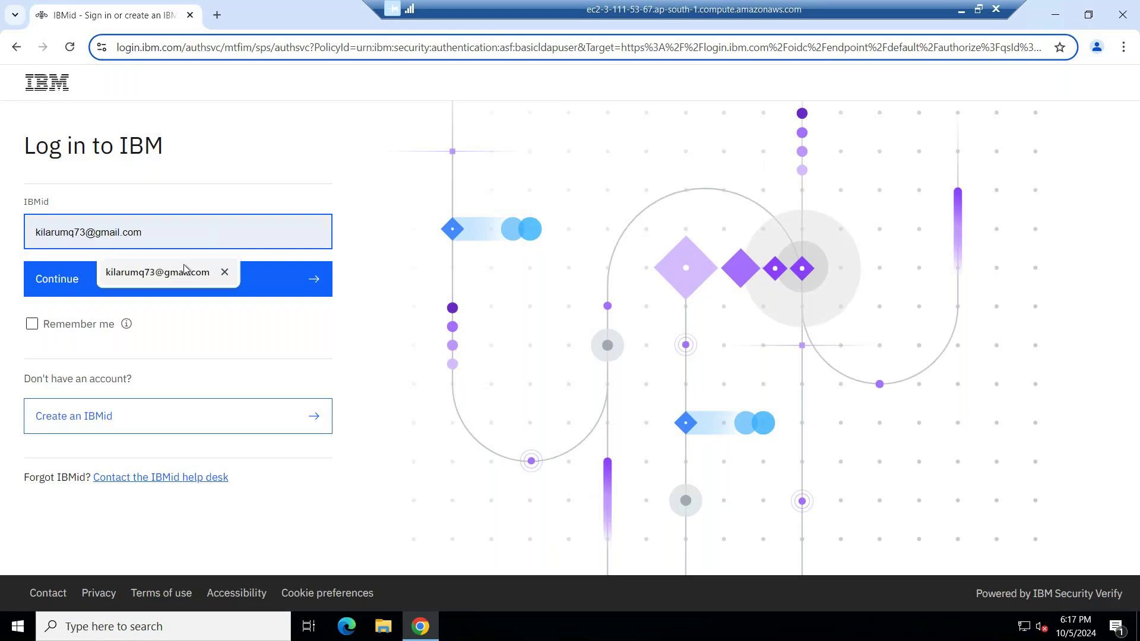
click(184, 277)
click(184, 278)
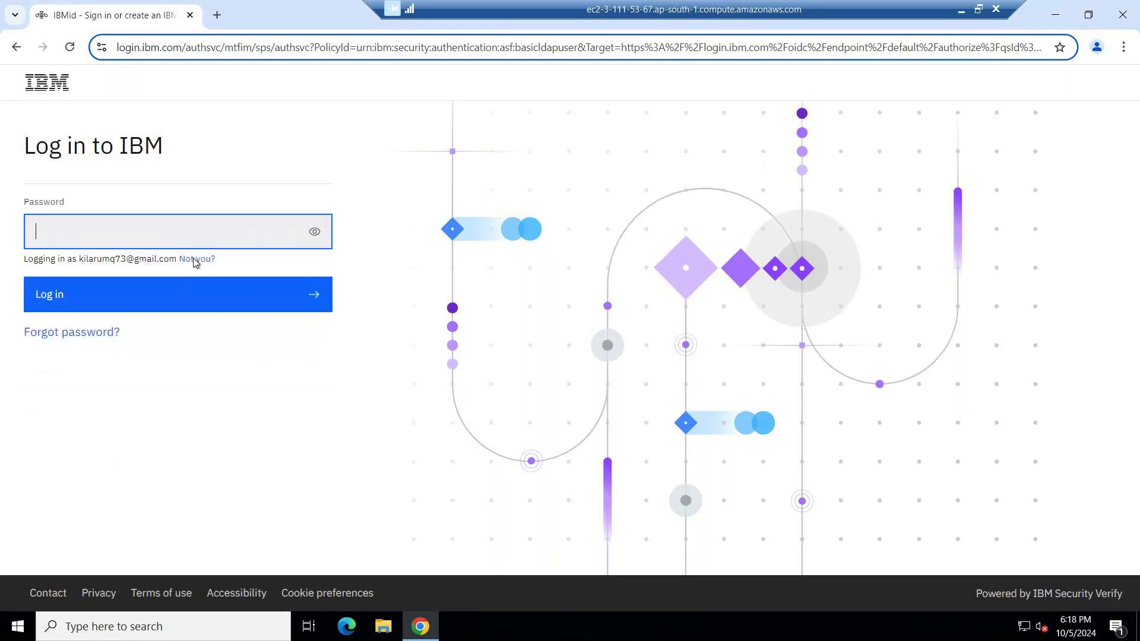
text(••••••••••••••••••)
key(Return)
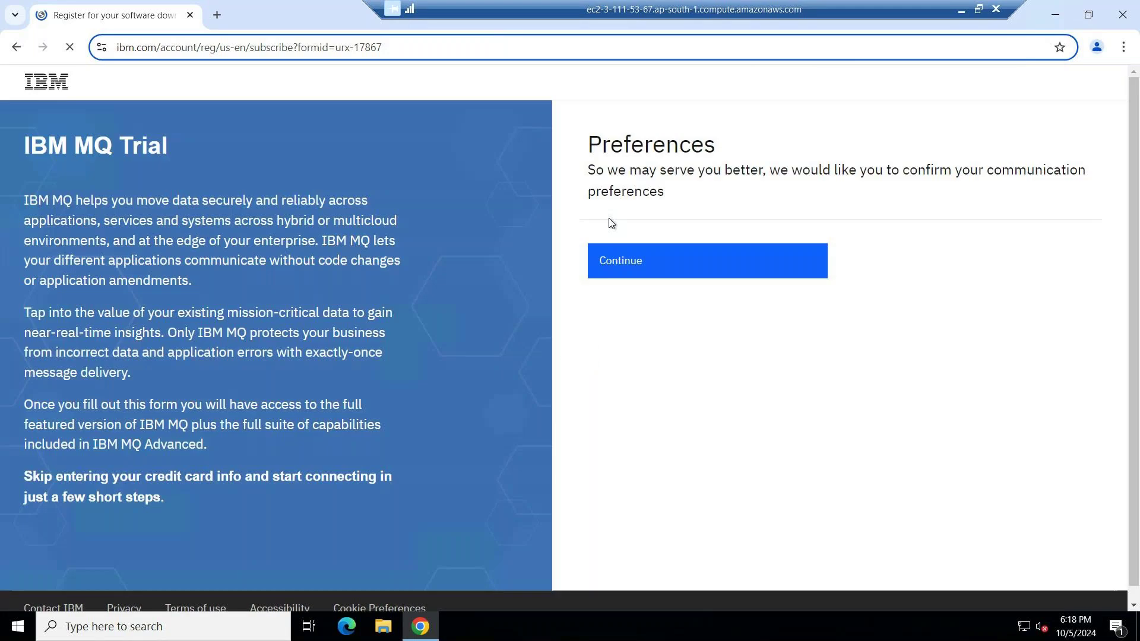
Continue past Preferences, answer Other for organization type and acquisition role, agree to contact, and confirm.
click(653, 382)
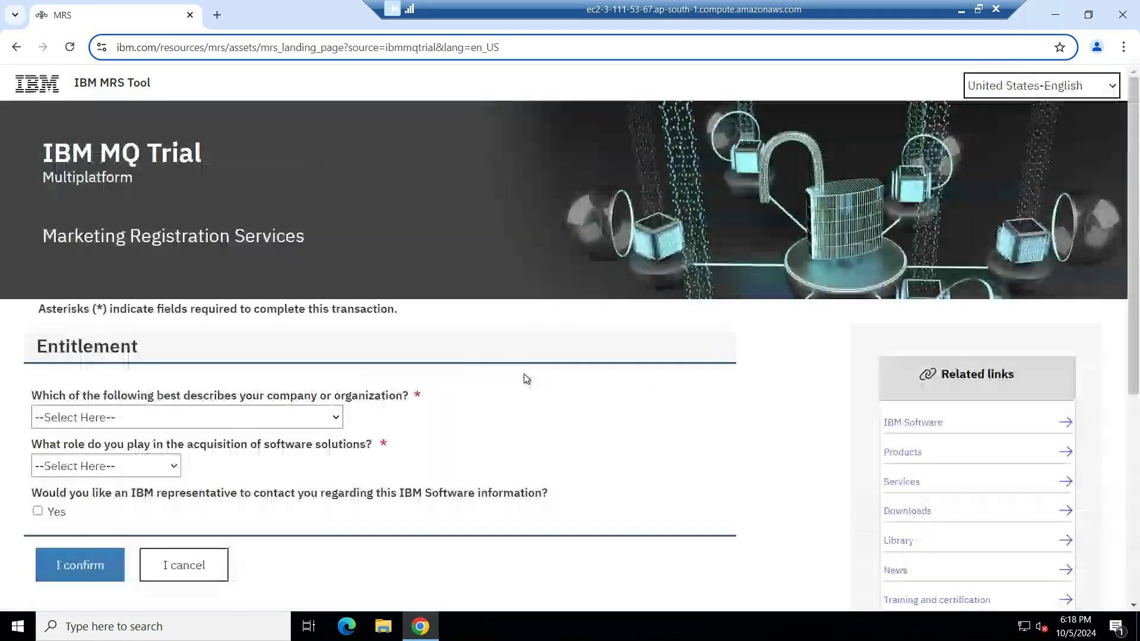
click(208, 429)
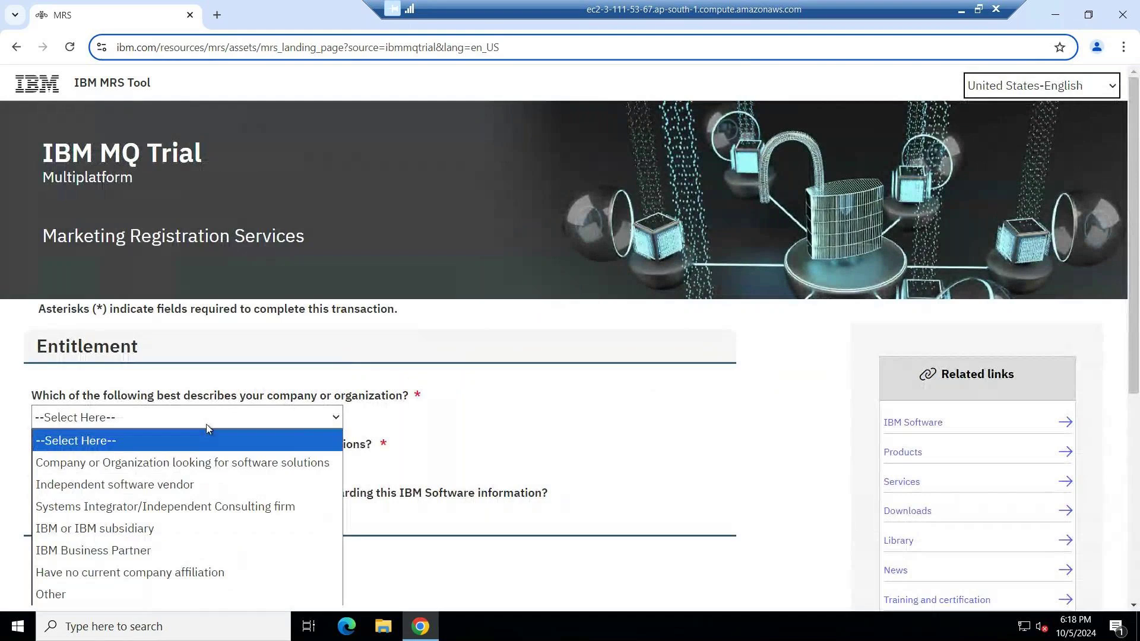
click(150, 594)
click(101, 466)
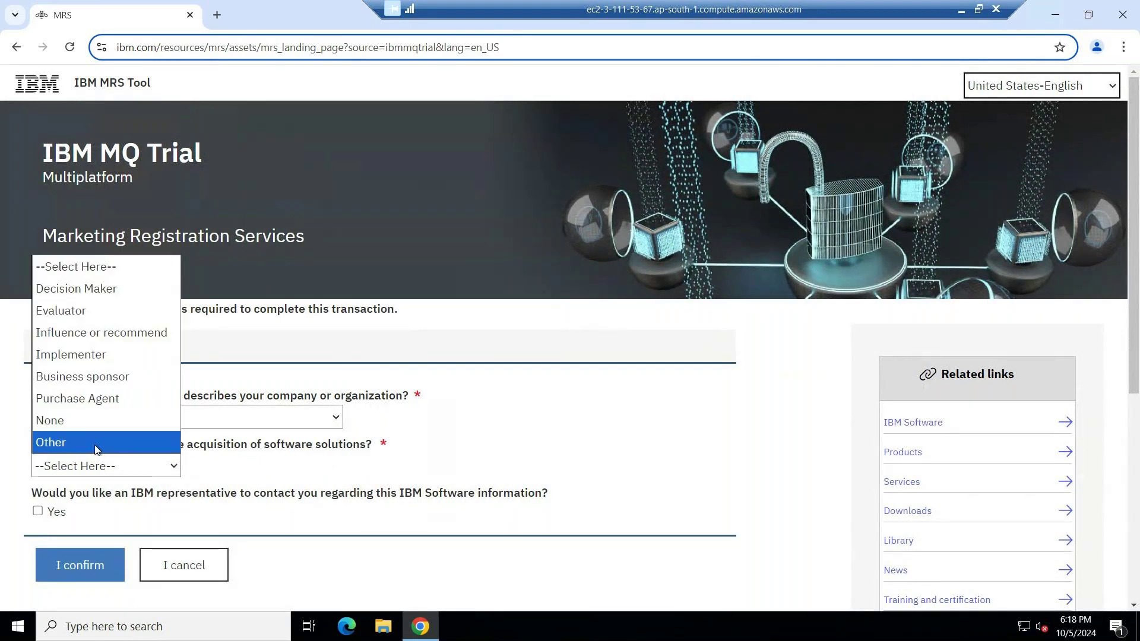
click(95, 443)
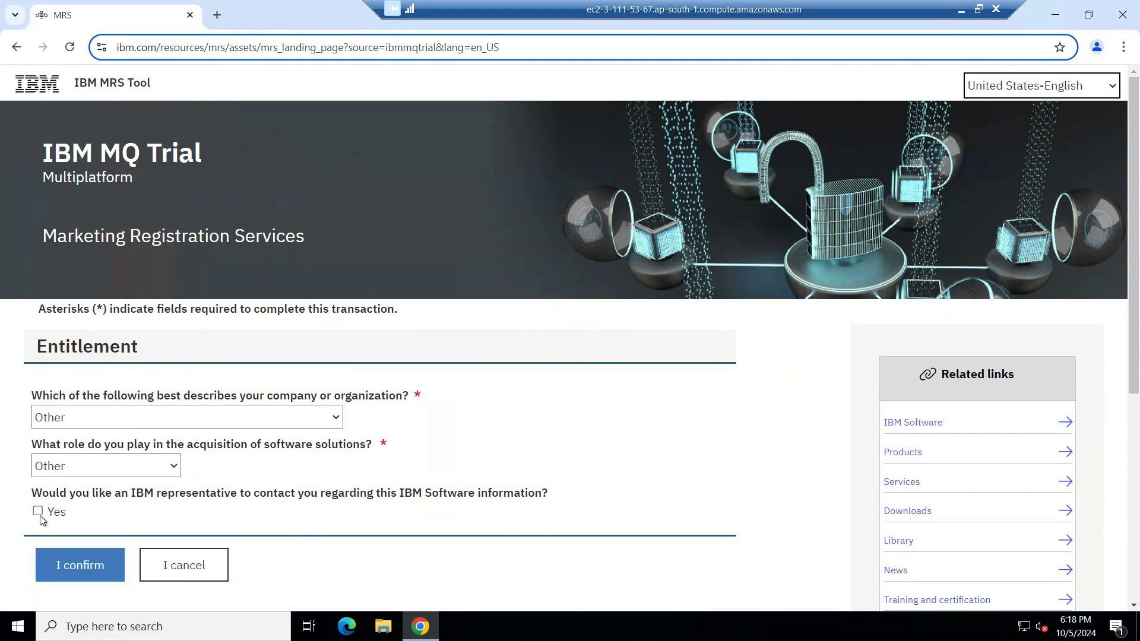
click(38, 513)
click(71, 567)
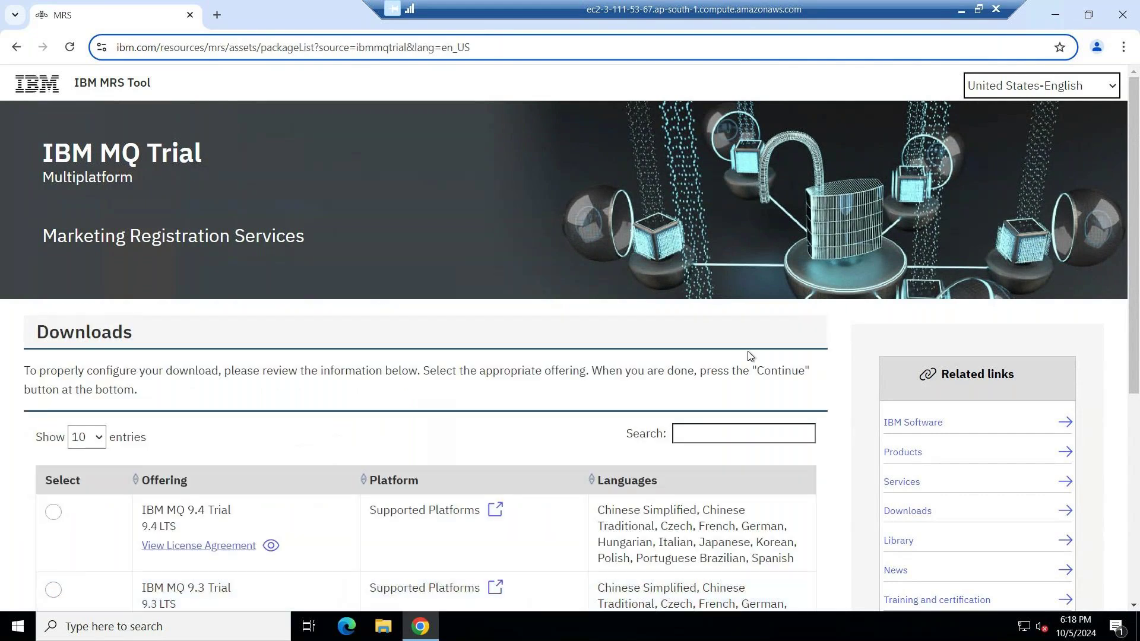
Select the IBM MQ 9.4 Trial offering and continue to its Multiplatform downloads.
drag(1130, 292, 1130, 468)
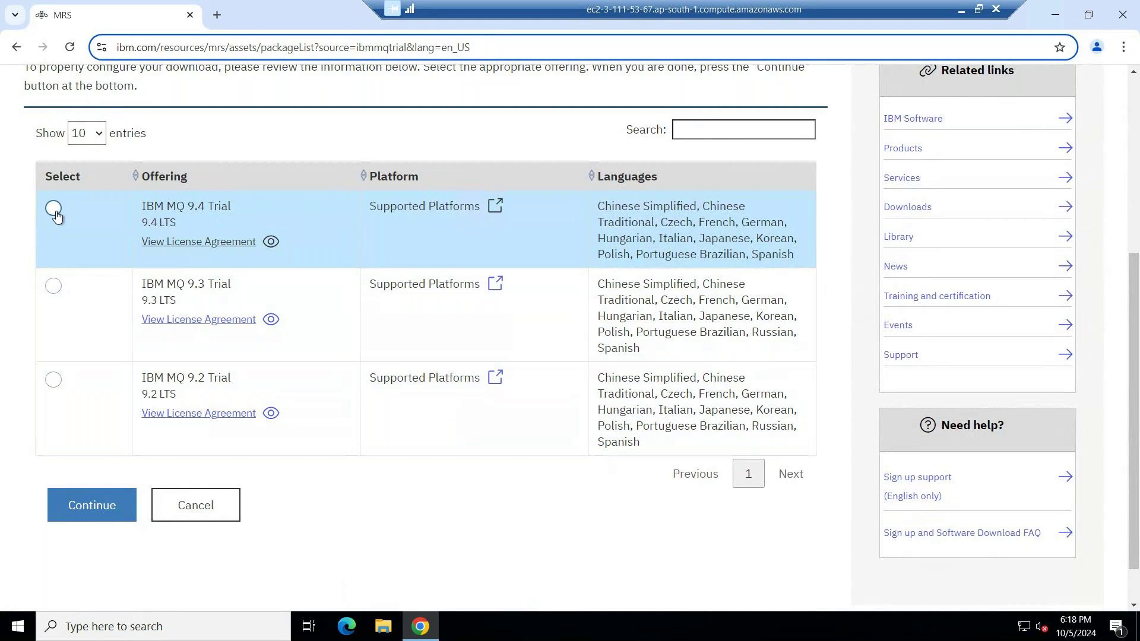
click(53, 209)
double_click(215, 205)
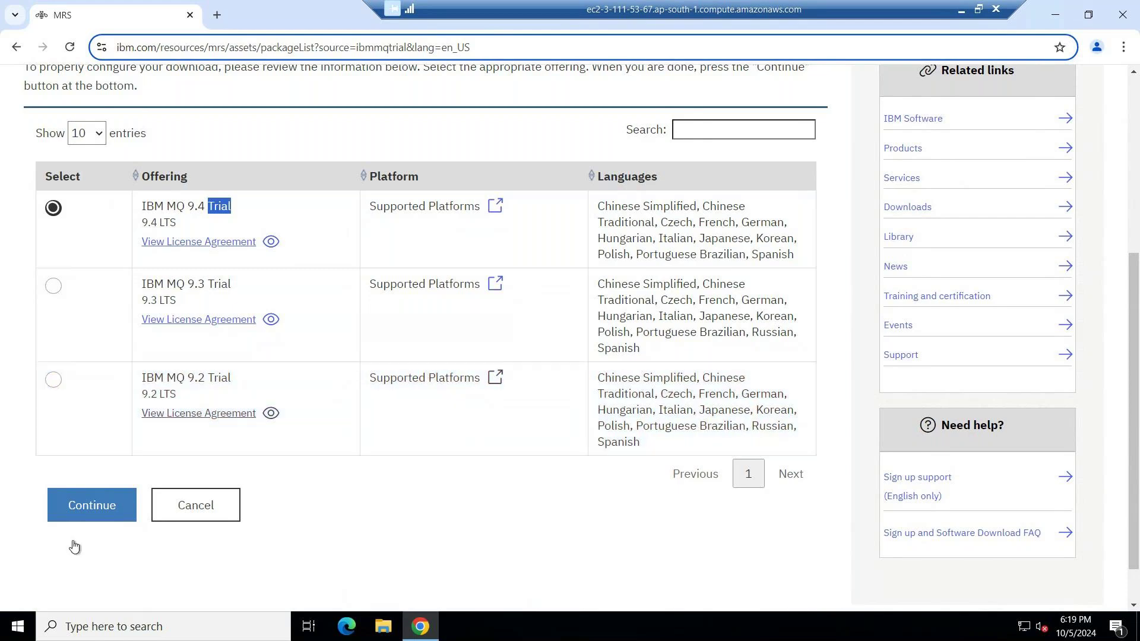
click(87, 510)
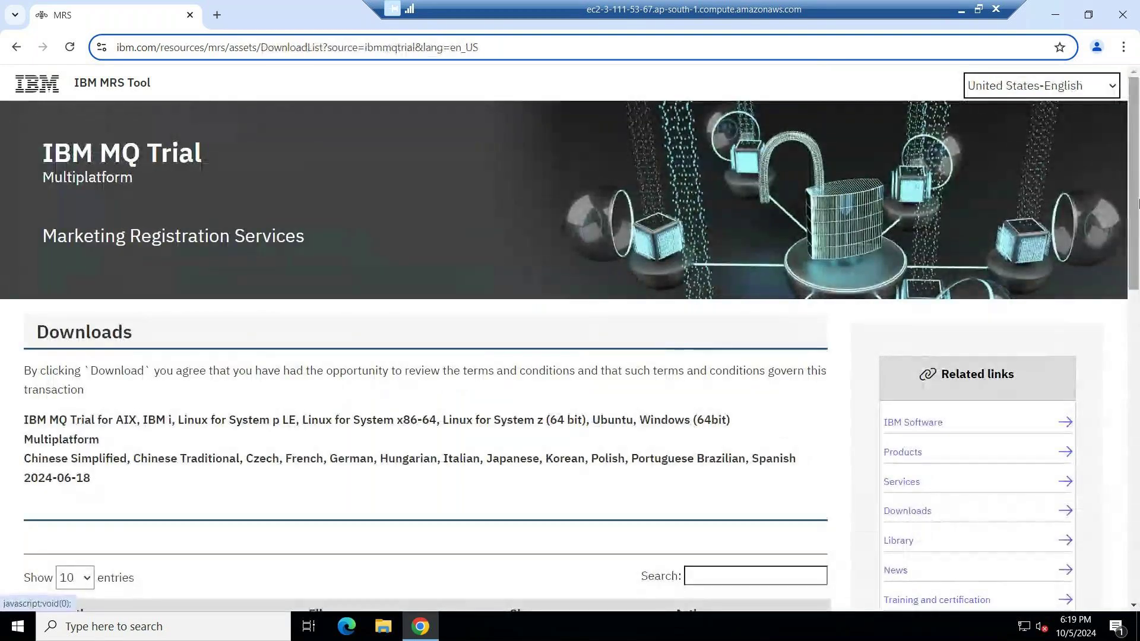
drag(1134, 203, 1135, 370)
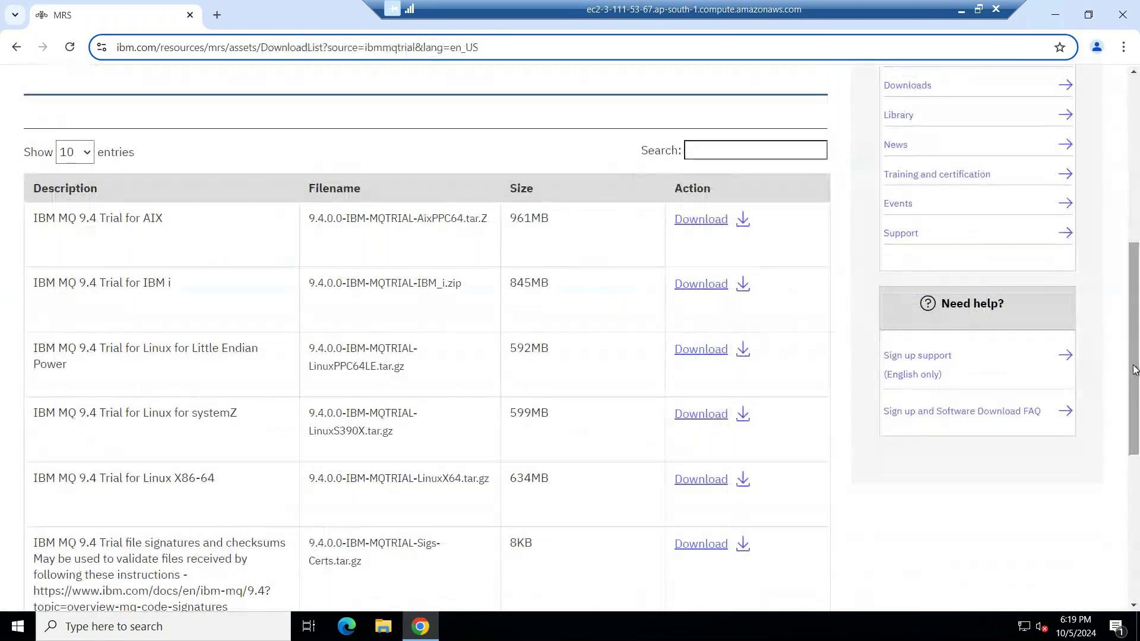
double_click(152, 218)
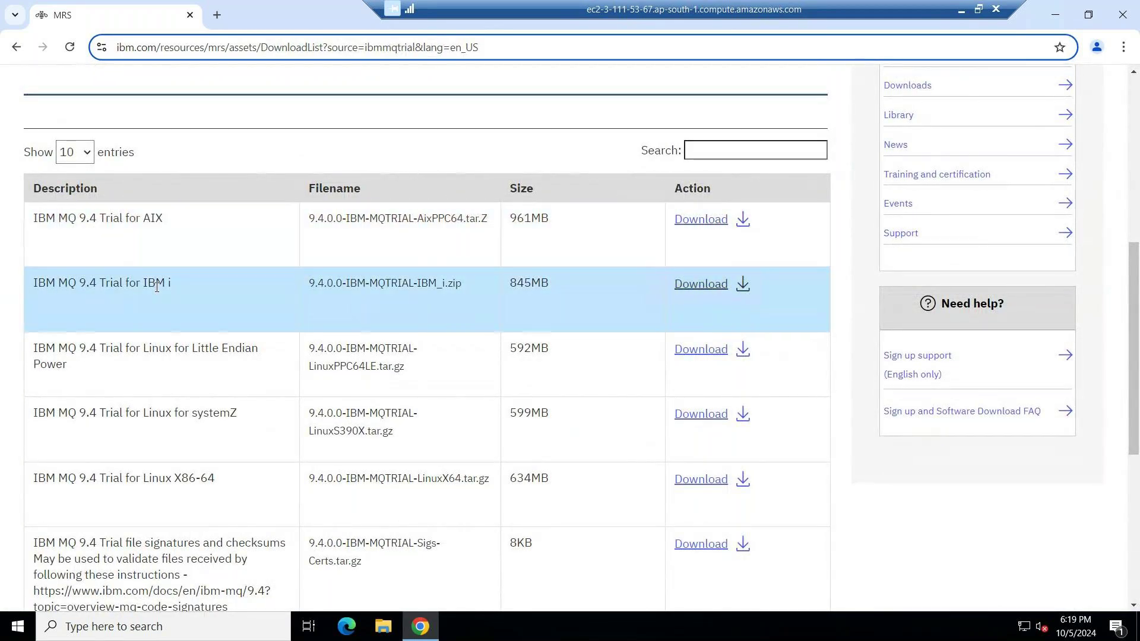
triple_click(157, 287)
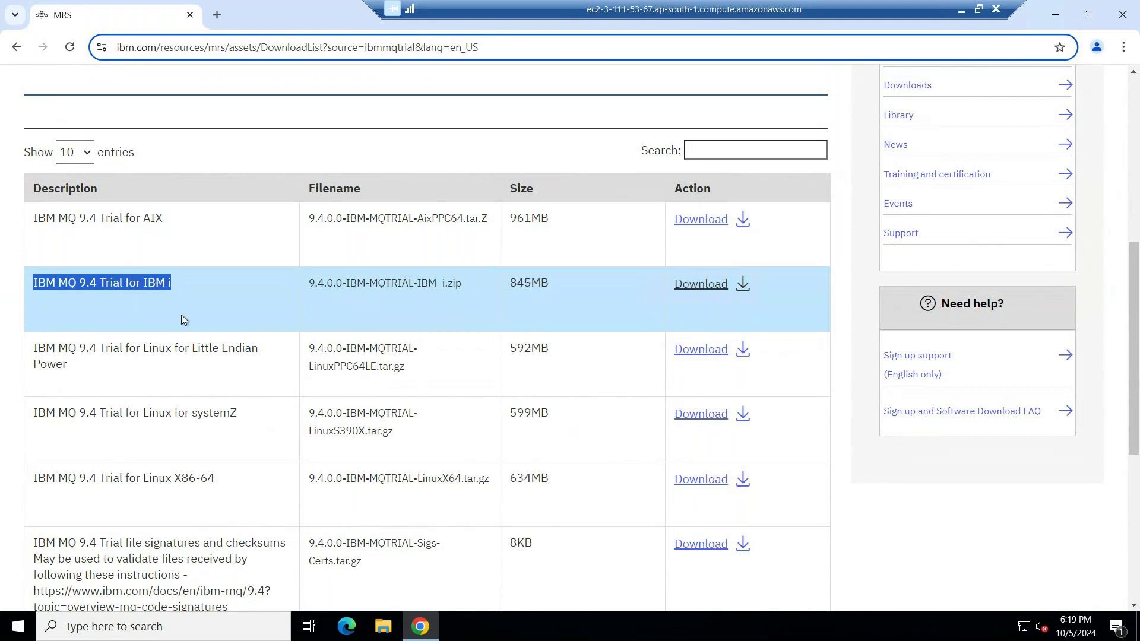
double_click(175, 351)
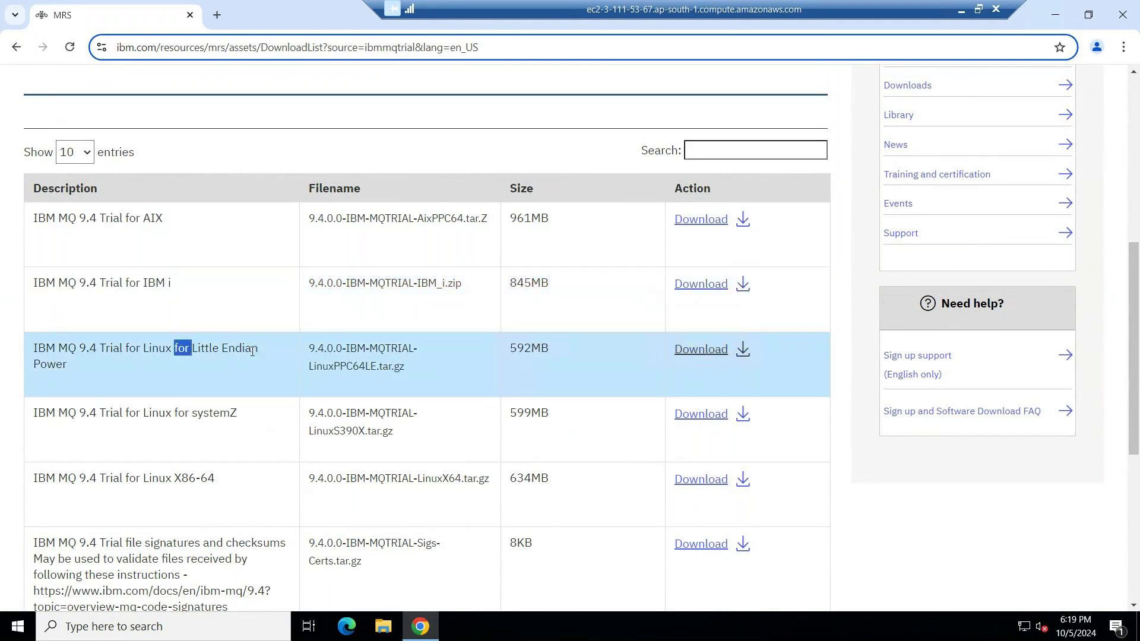
double_click(211, 416)
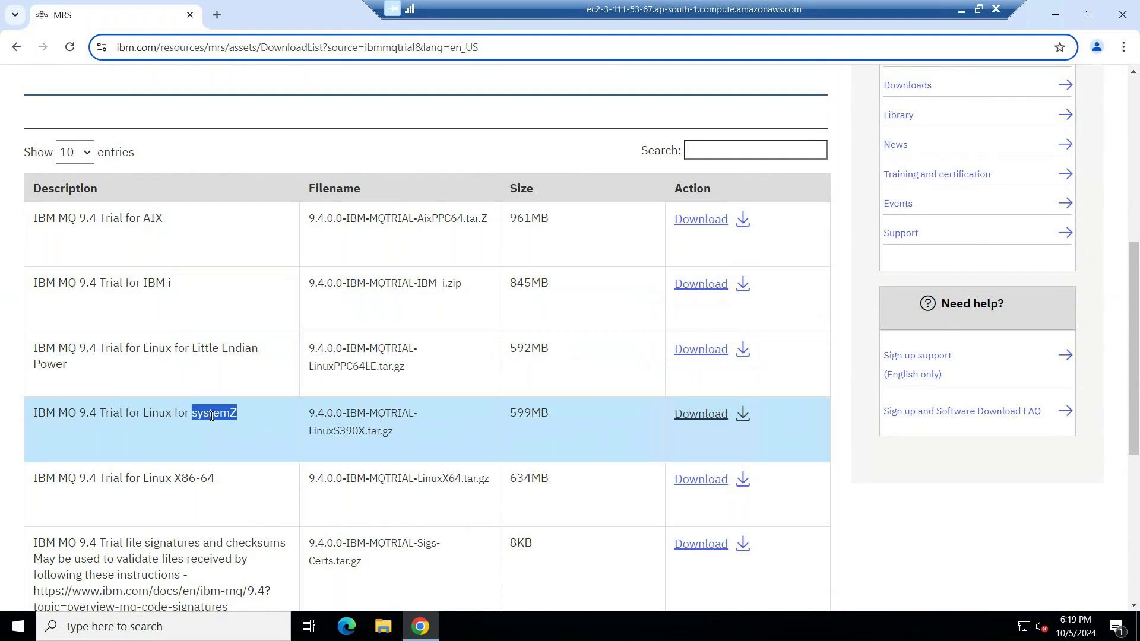
triple_click(193, 478)
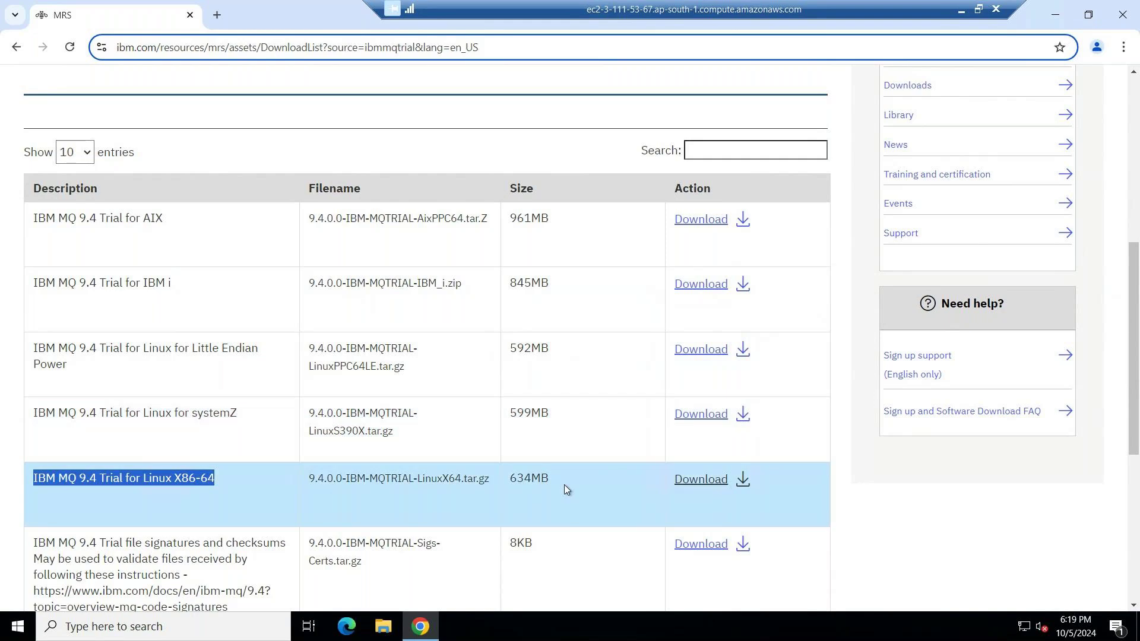
Start downloading the 634MB 9.4.0.0-IBM-MQTRIAL-LinuxX64.tar.gz trial archive.
double_click(537, 476)
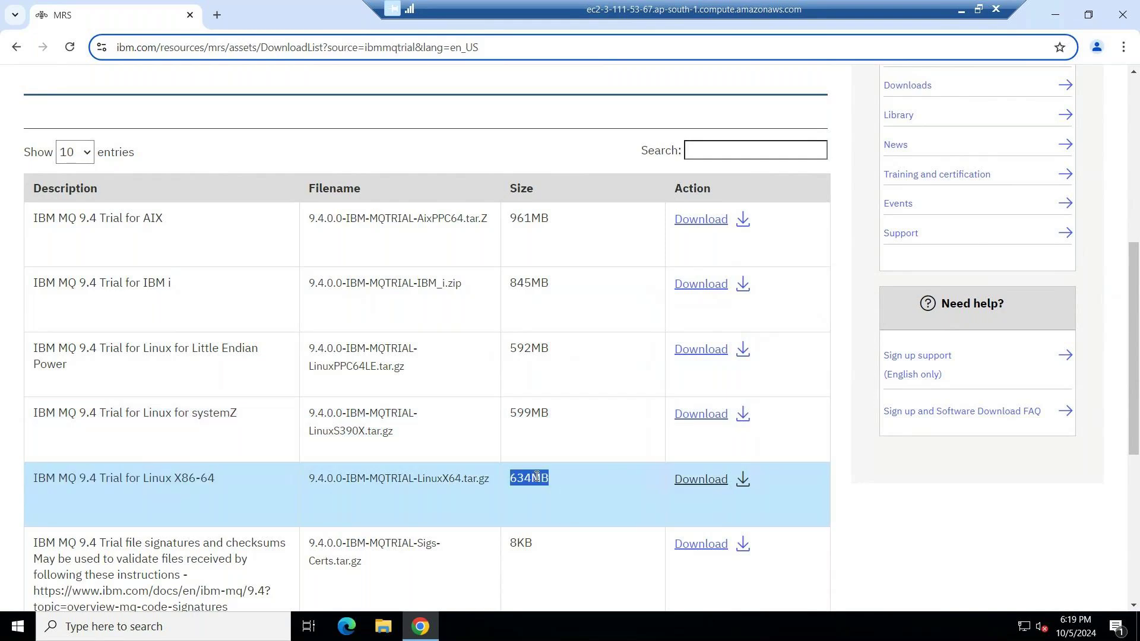
click(706, 485)
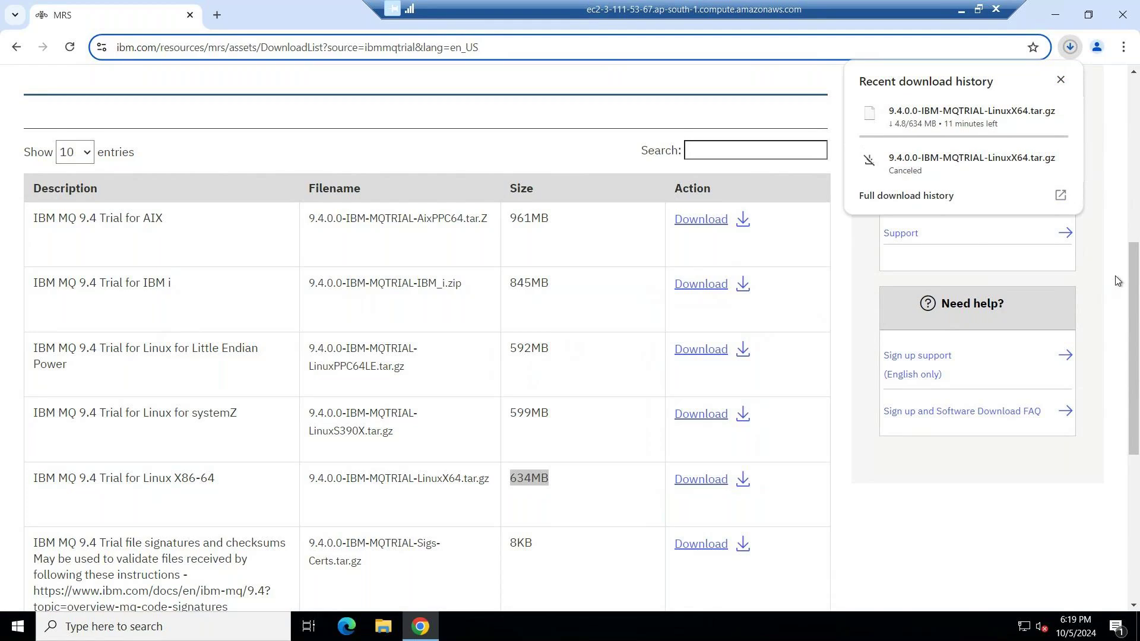
drag(1134, 307, 1135, 452)
Highlight the Ubuntu for X86-64 and IBM MQ 9.4 Trial for Windows row descriptions.
click(188, 343)
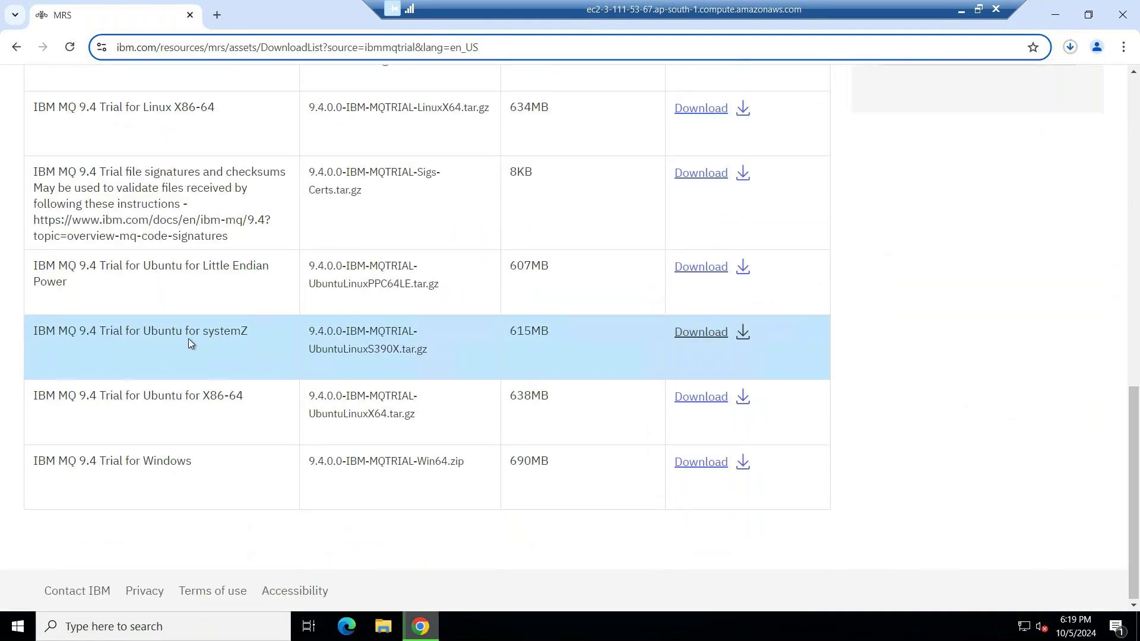
triple_click(189, 343)
triple_click(163, 397)
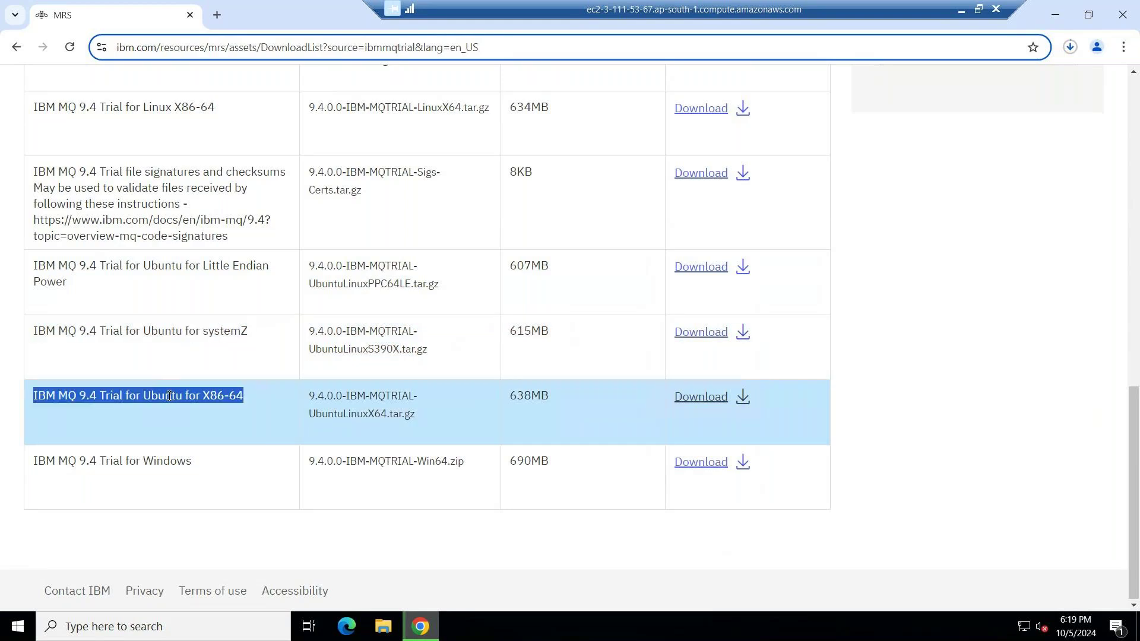
double_click(209, 333)
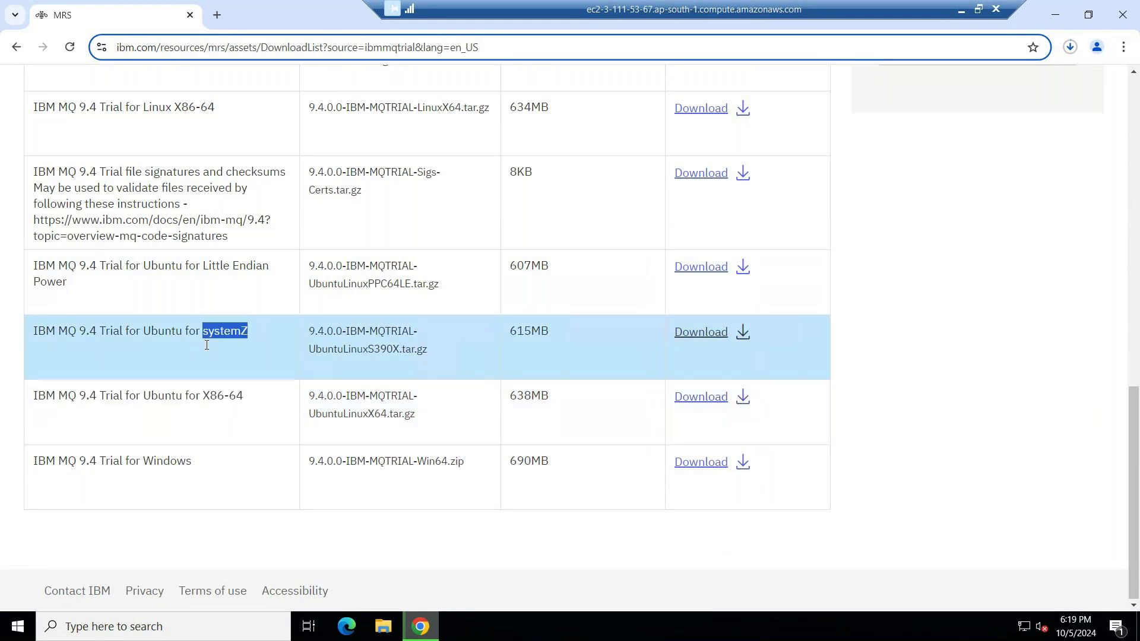
triple_click(108, 461)
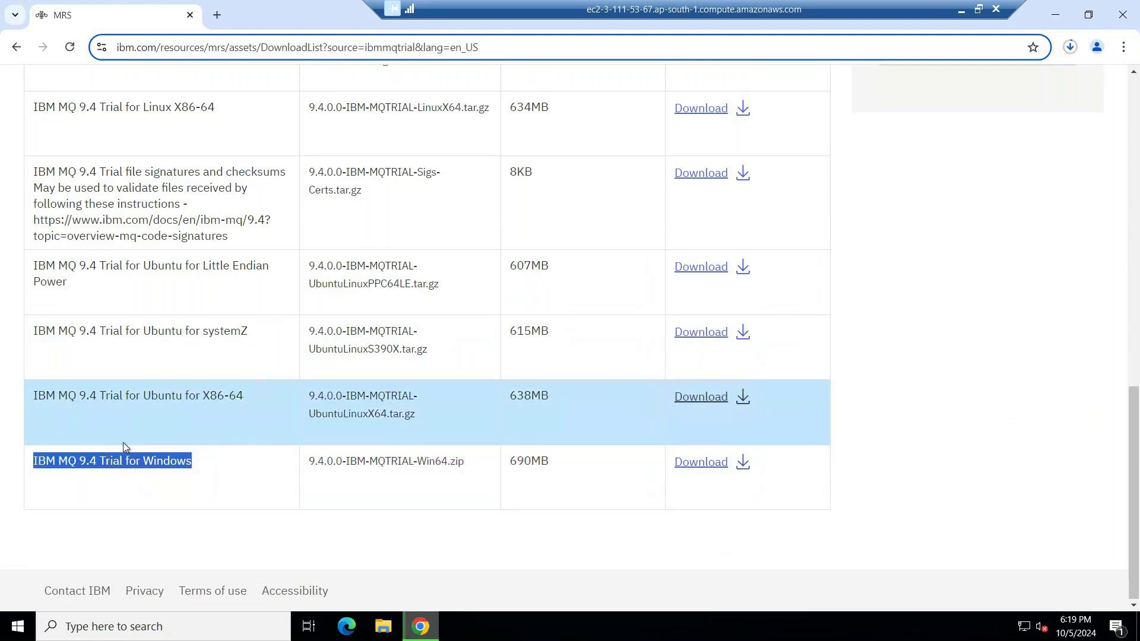
double_click(115, 462)
triple_click(115, 462)
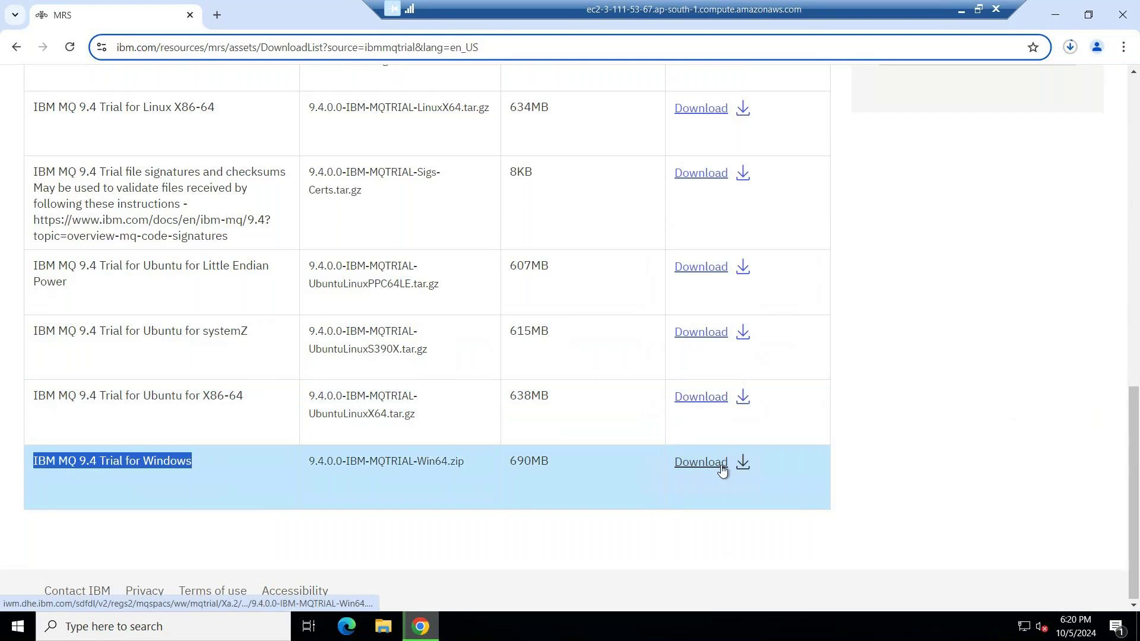
Go back, choose the IBM MQ 9.3 Trial offering, and scroll to its downloads table.
click(16, 49)
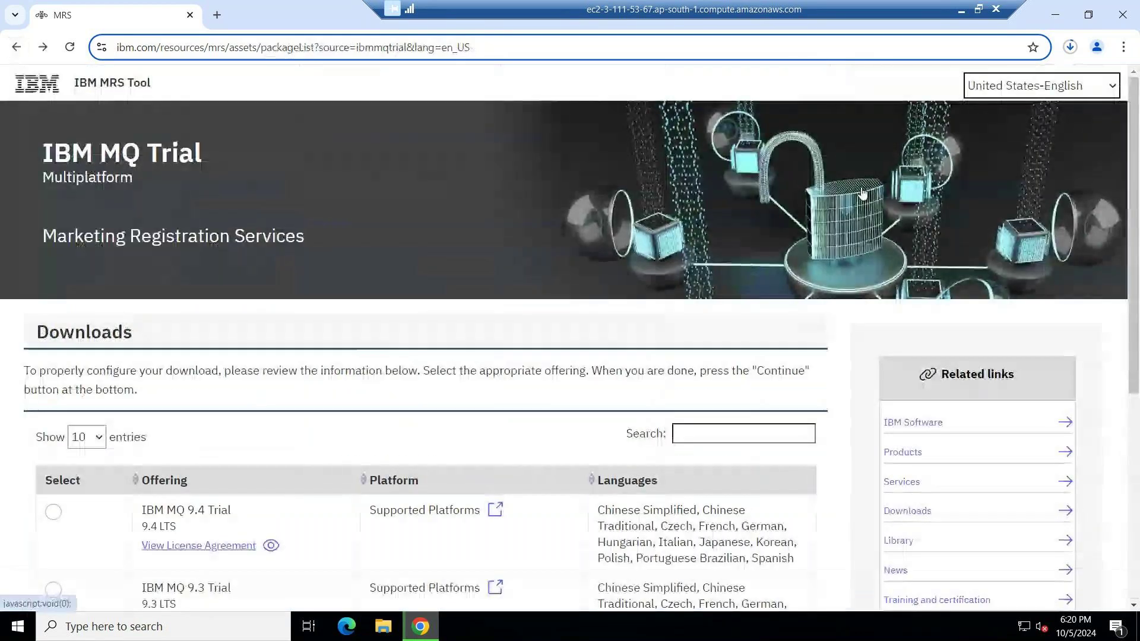
scroll(259, 326, down, 2)
scroll(259, 326, down, 2)
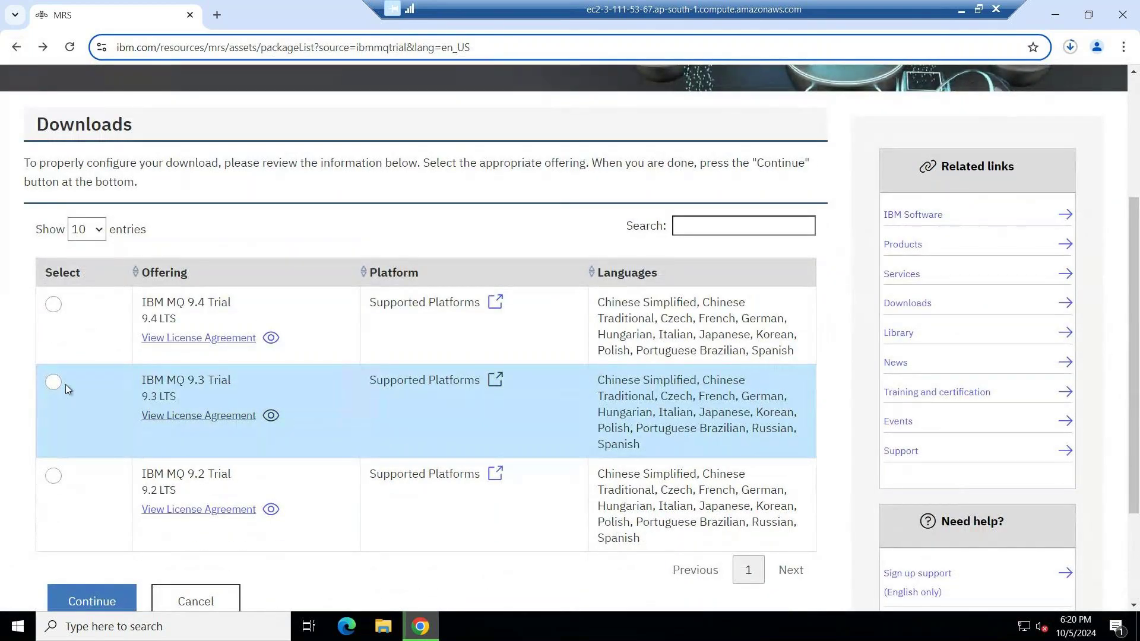
click(54, 382)
click(94, 599)
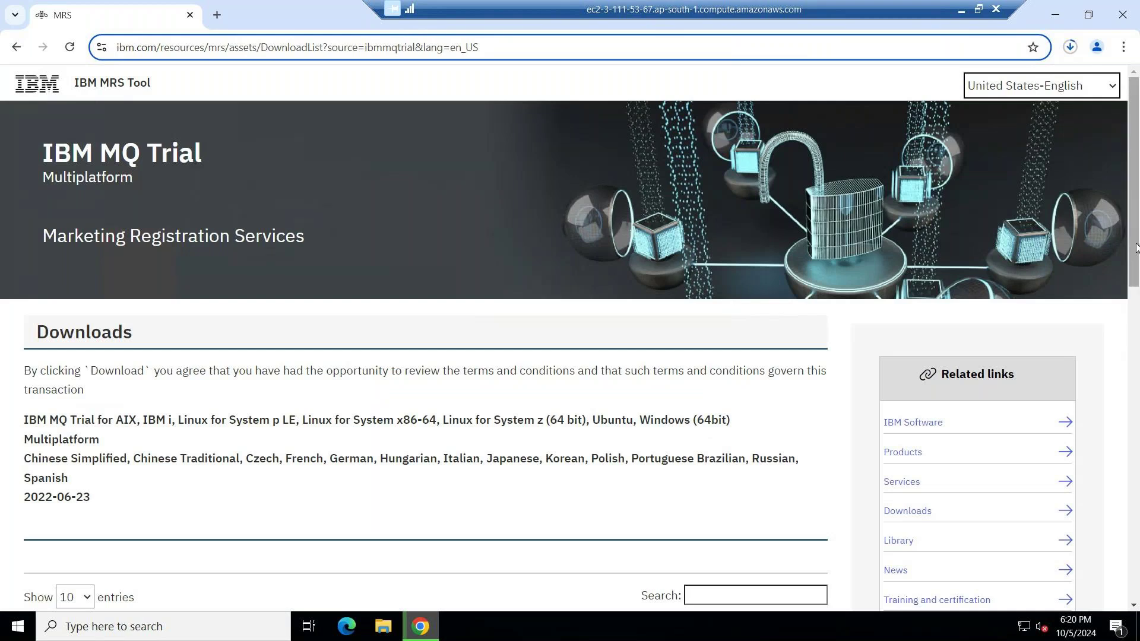
drag(1133, 248, 1133, 392)
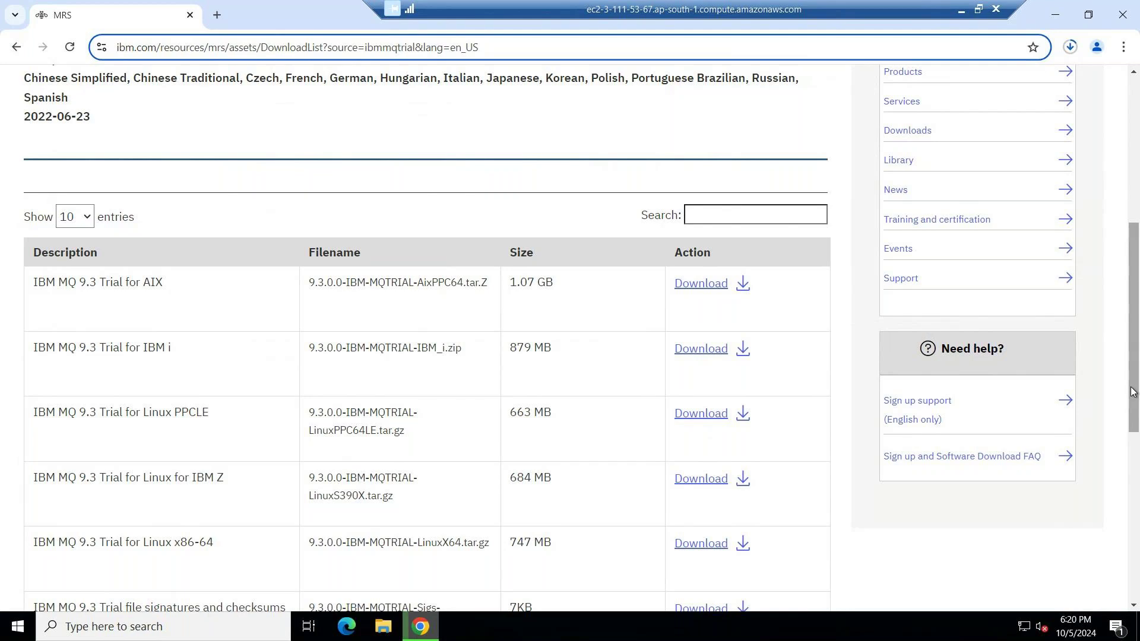
click(1133, 392)
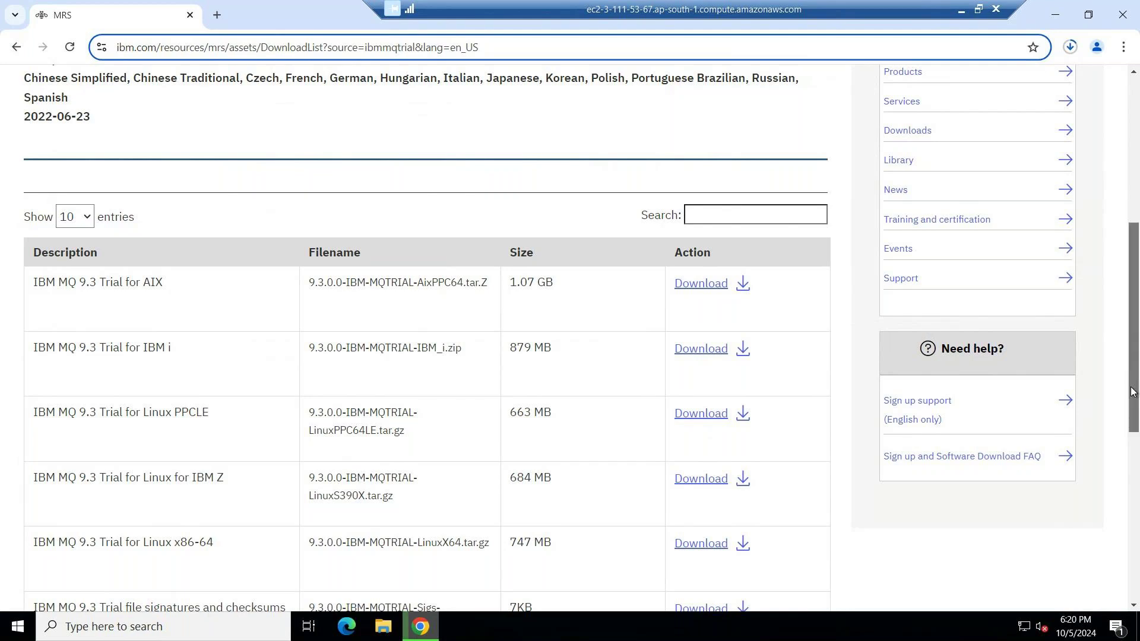
scroll(922, 261, down, 3)
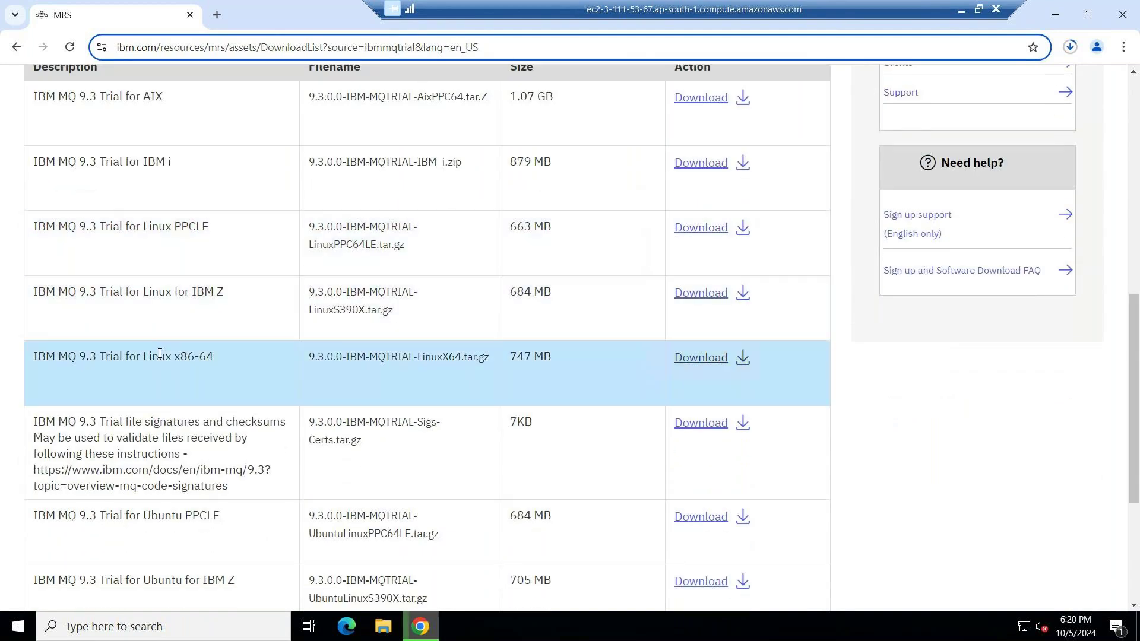
triple_click(160, 354)
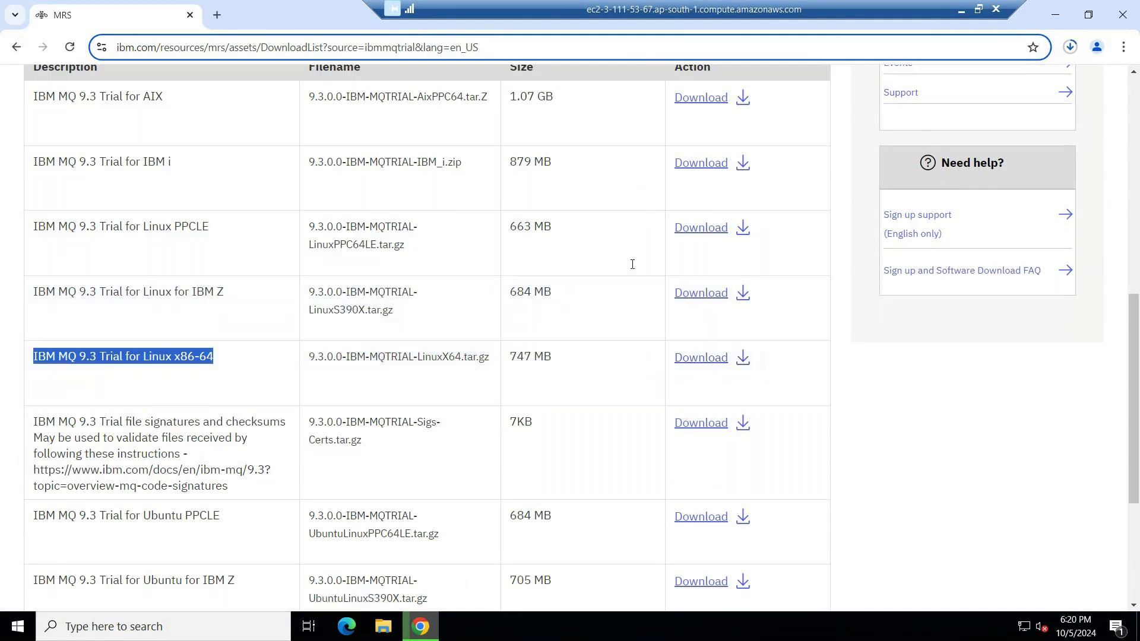
scroll(809, 362, down, 4)
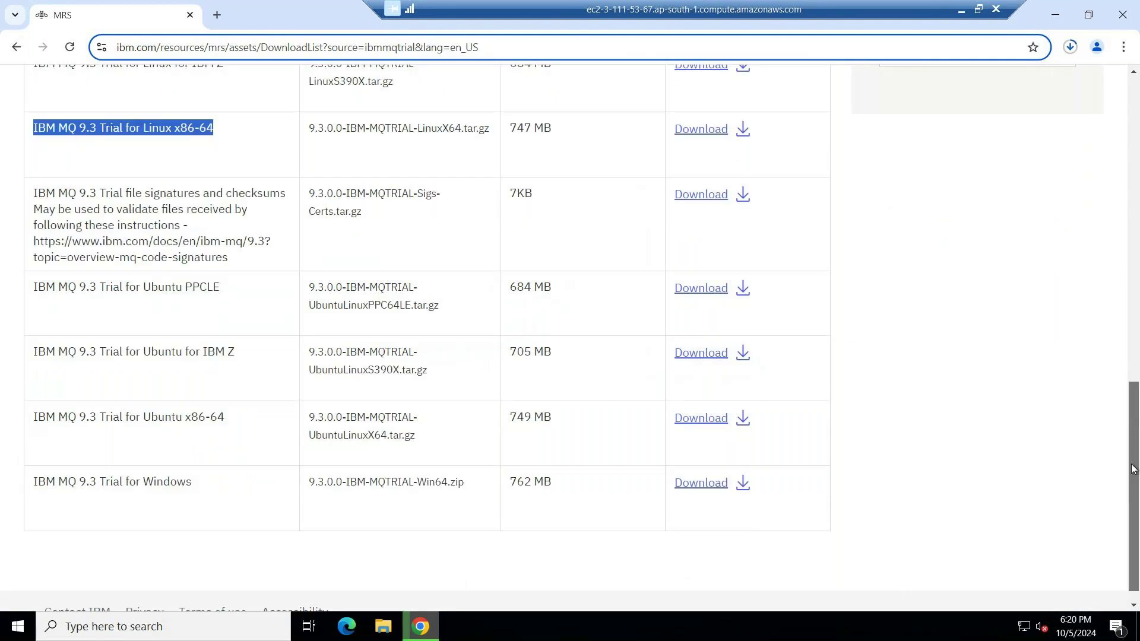
triple_click(191, 466)
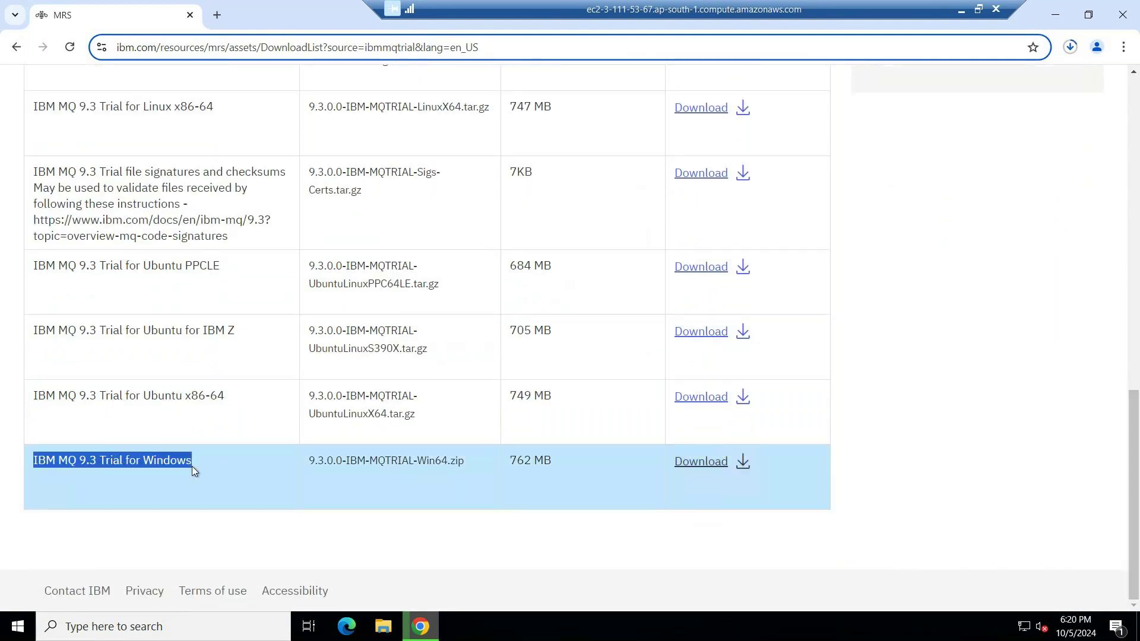
click(17, 48)
Choose IBM MQ 9.2 Trial, view its packages table, then return to the entitlement page.
scroll(1137, 512, down, 4)
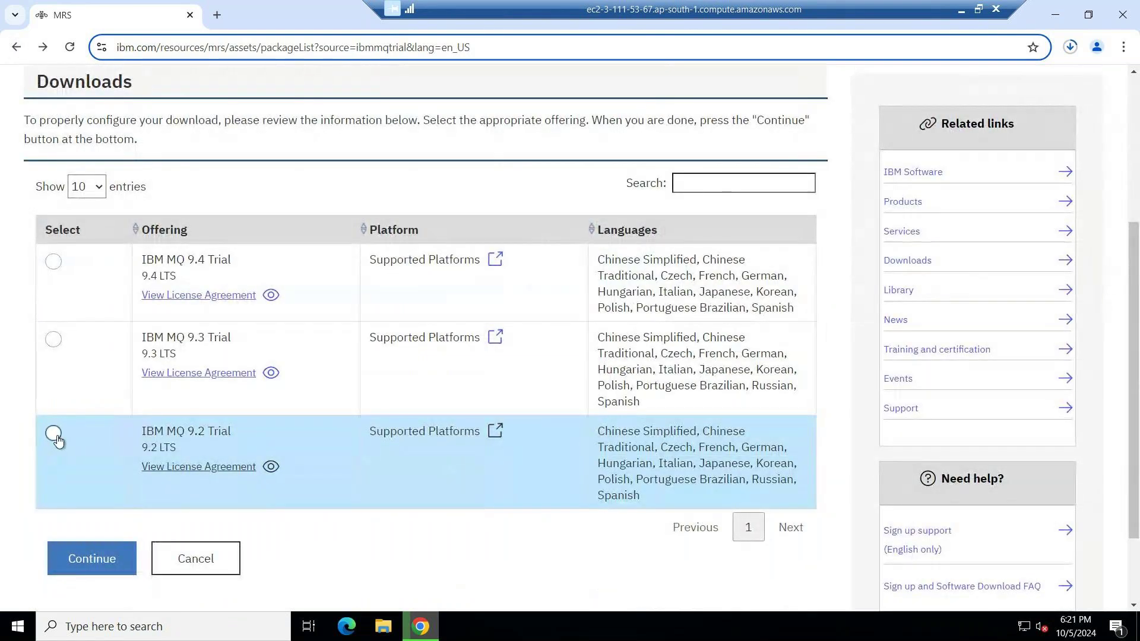
click(54, 434)
click(89, 561)
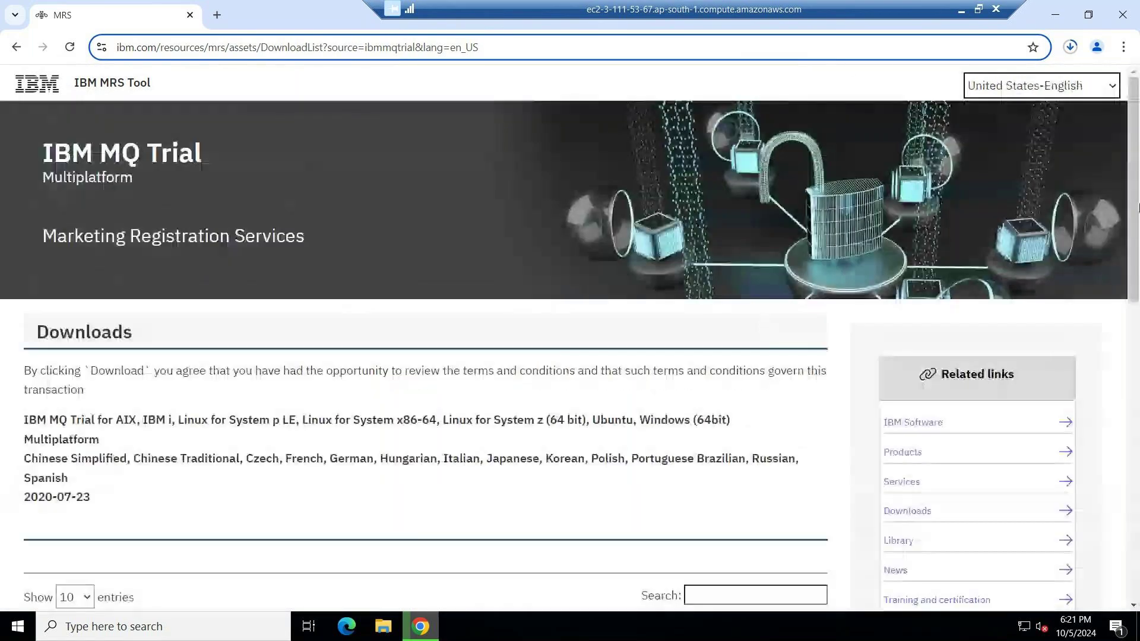
drag(1136, 207, 1135, 257)
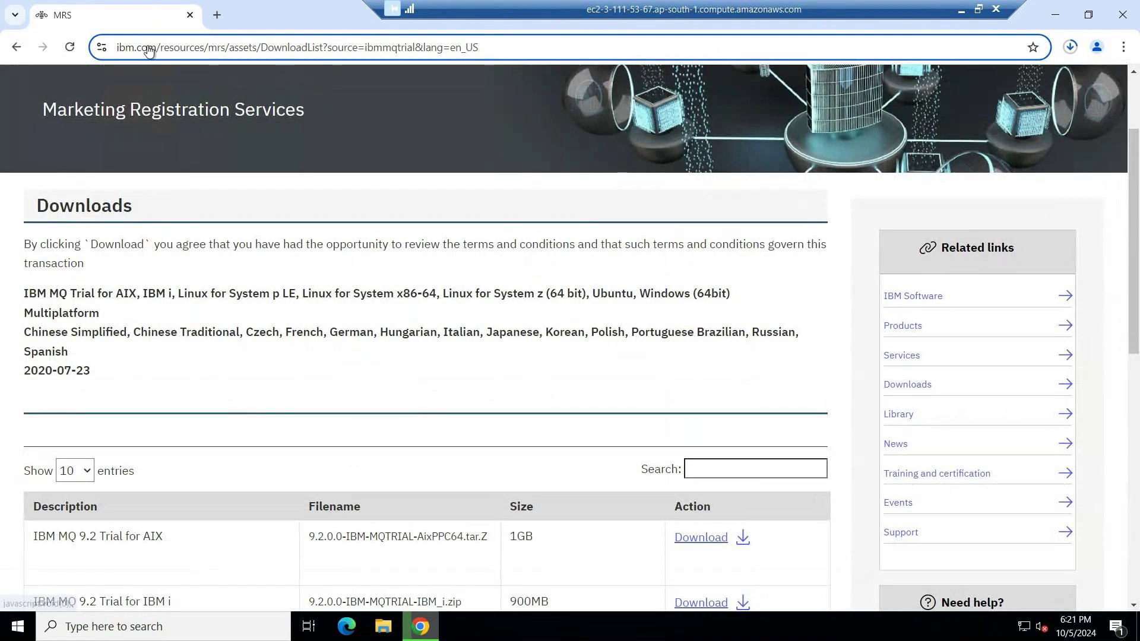
click(17, 47)
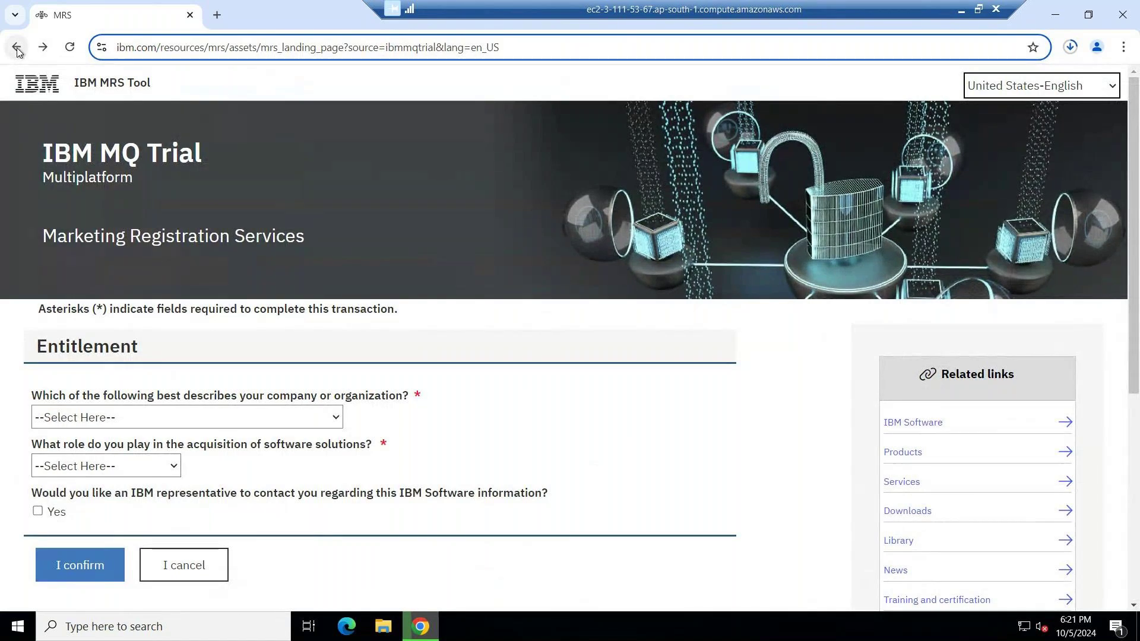
Reselect the trial URL in Notepad++ note new 31, then return to the remote desktop.
click(961, 9)
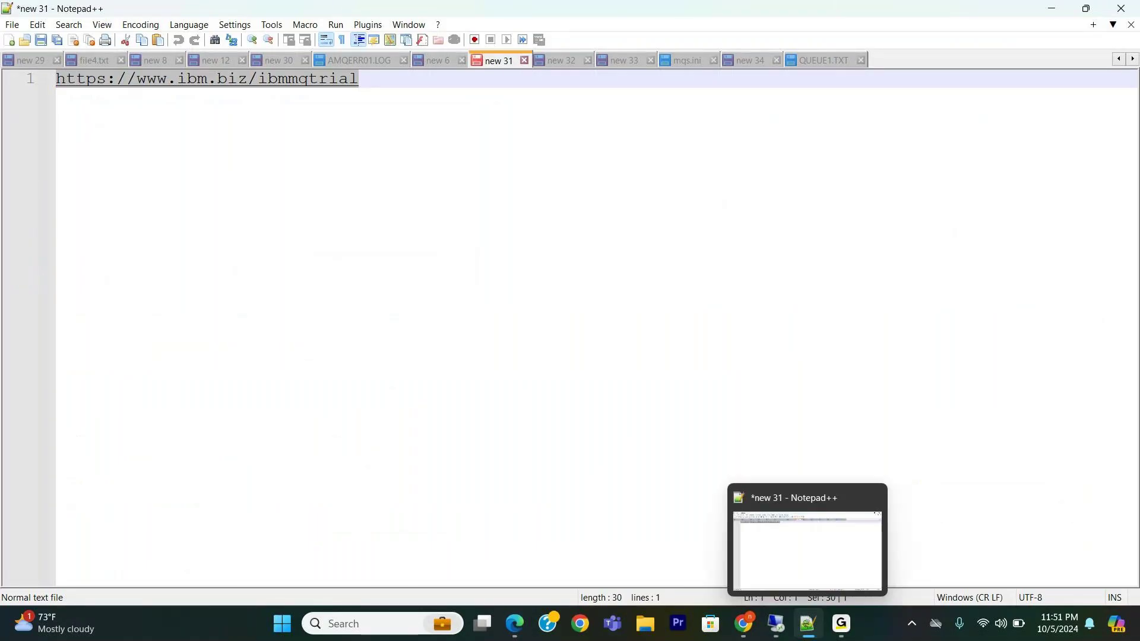
click(414, 90)
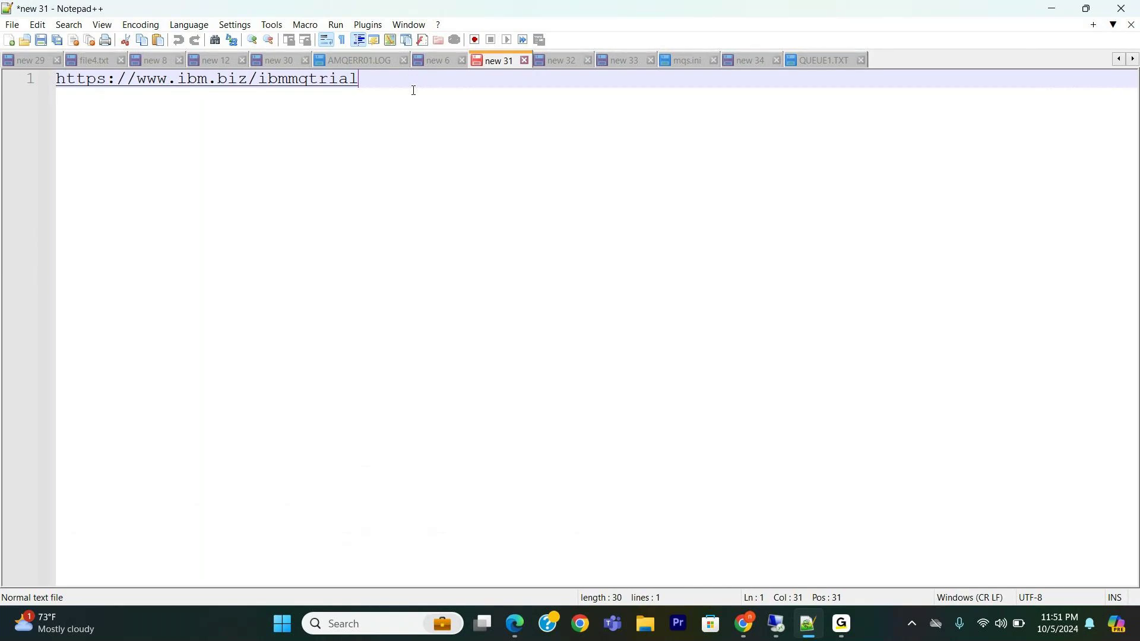
drag(414, 90, 90, 88)
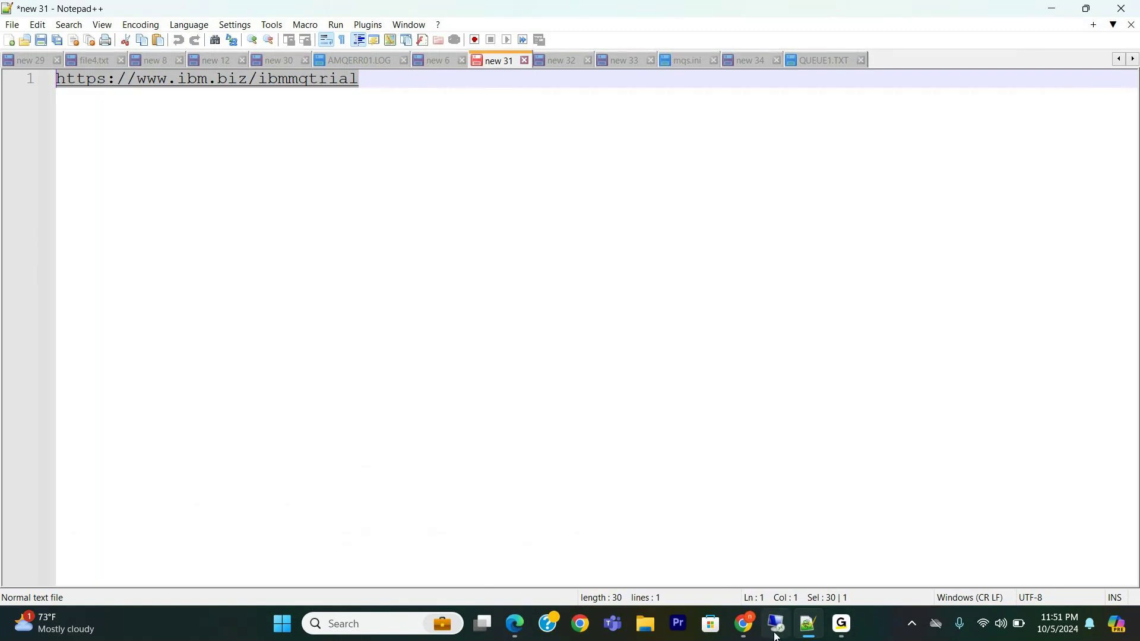
mouse_move(776, 624)
click(771, 582)
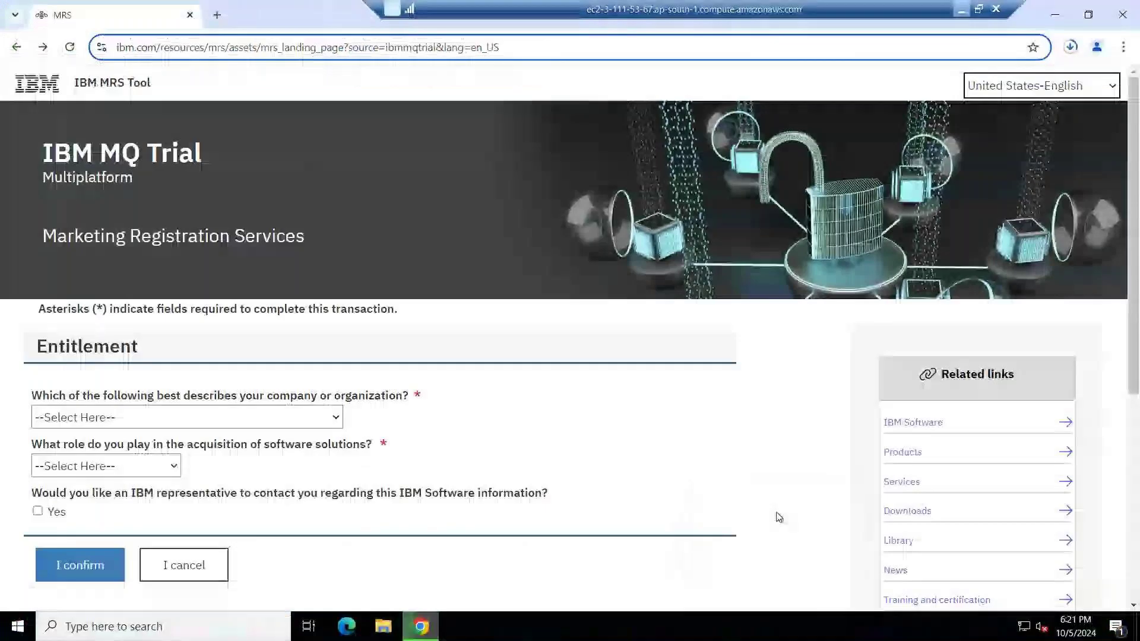
Check the LinuxX64 trial download progress at 275 of 634 MB, then return to Notepad++.
click(1072, 46)
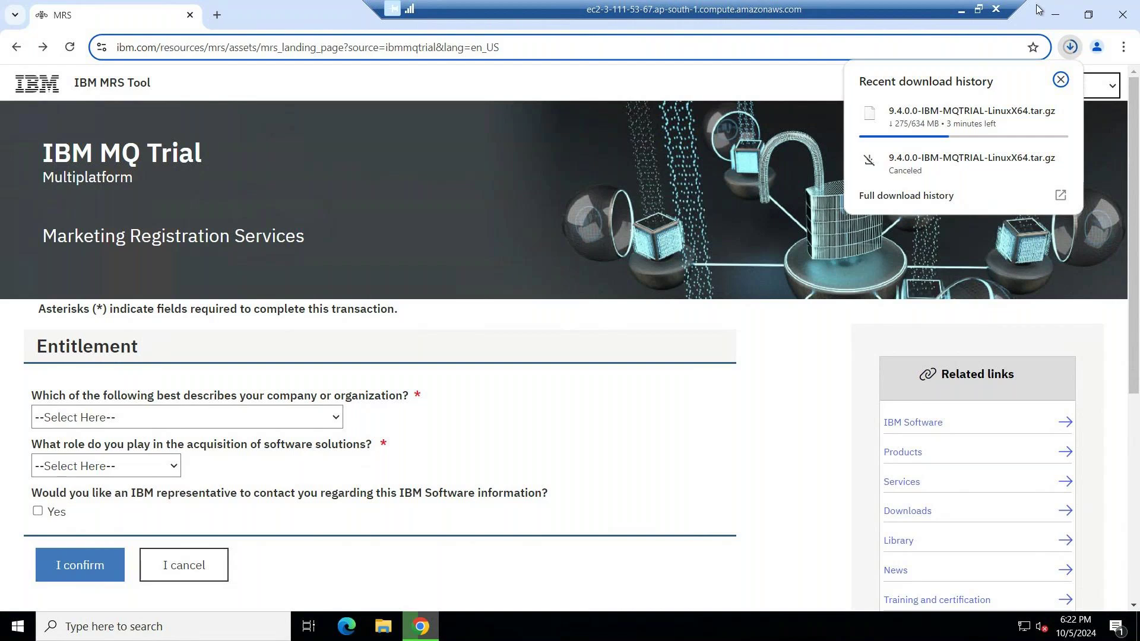
click(961, 9)
mouse_move(842, 624)
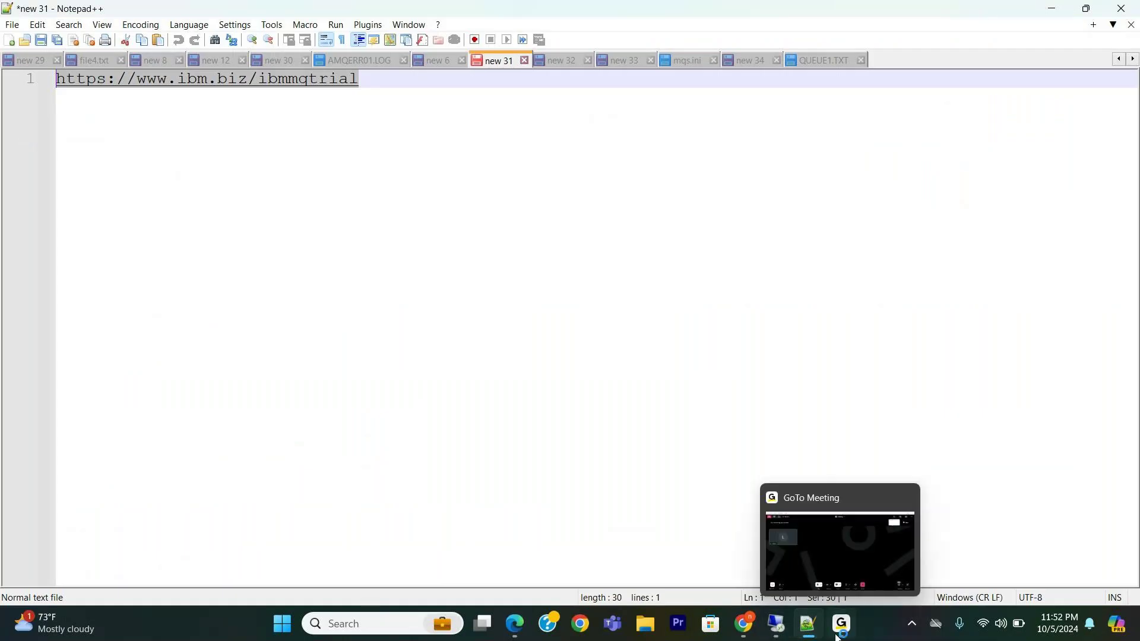